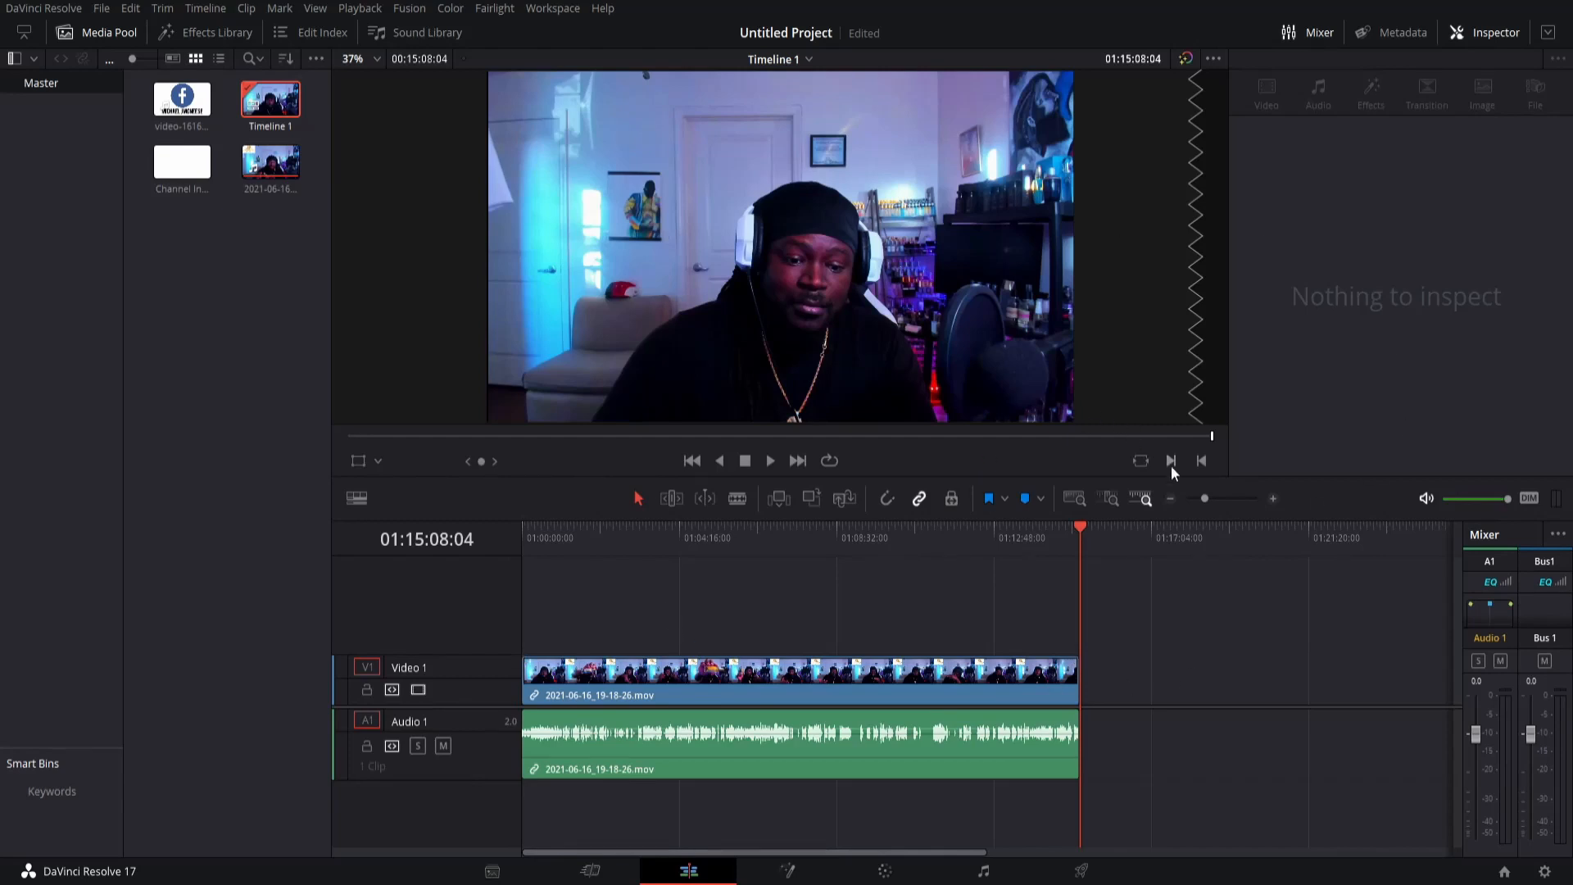
Split the clip with the Blade tool at both ends of the silent gap just after 01:01:04 on the timeline.
left_click(1272, 499)
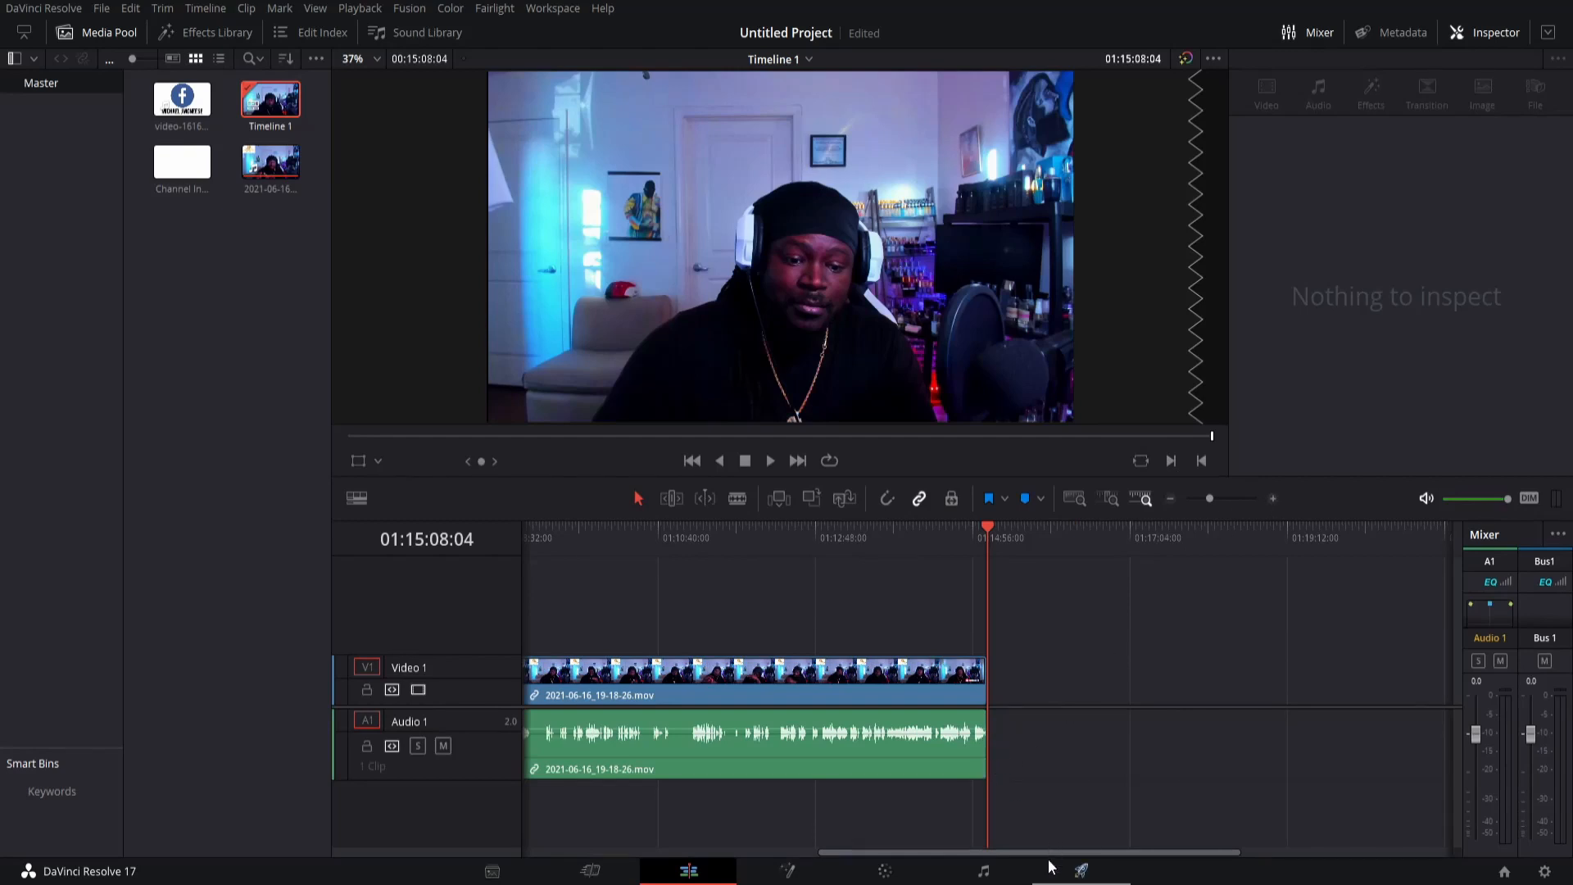
left_click_drag(1049, 850, 750, 852)
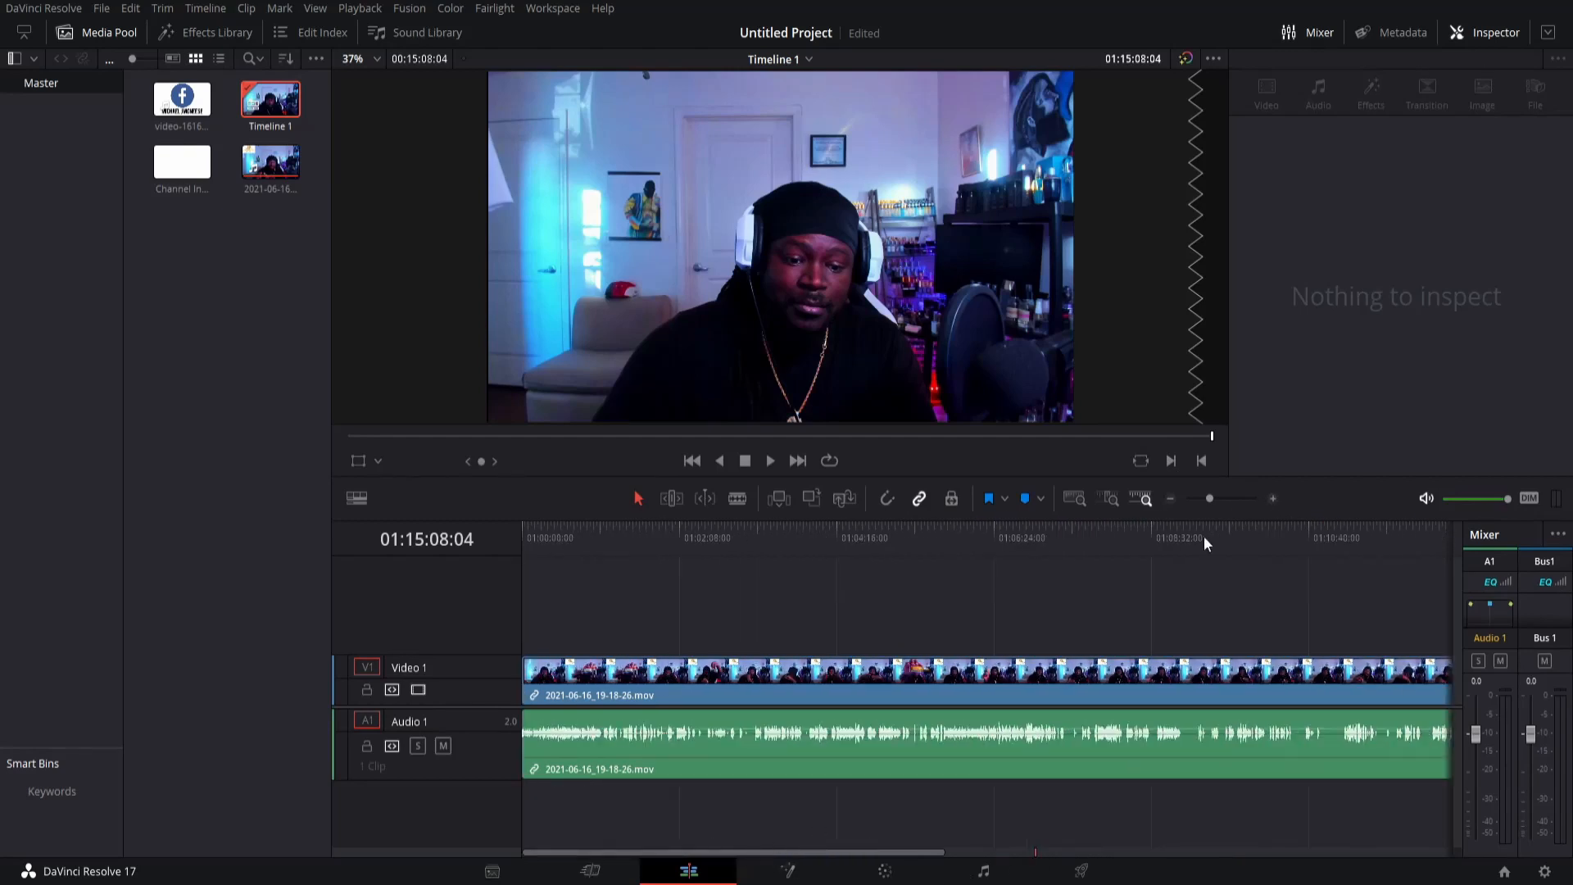
left_click(1170, 498)
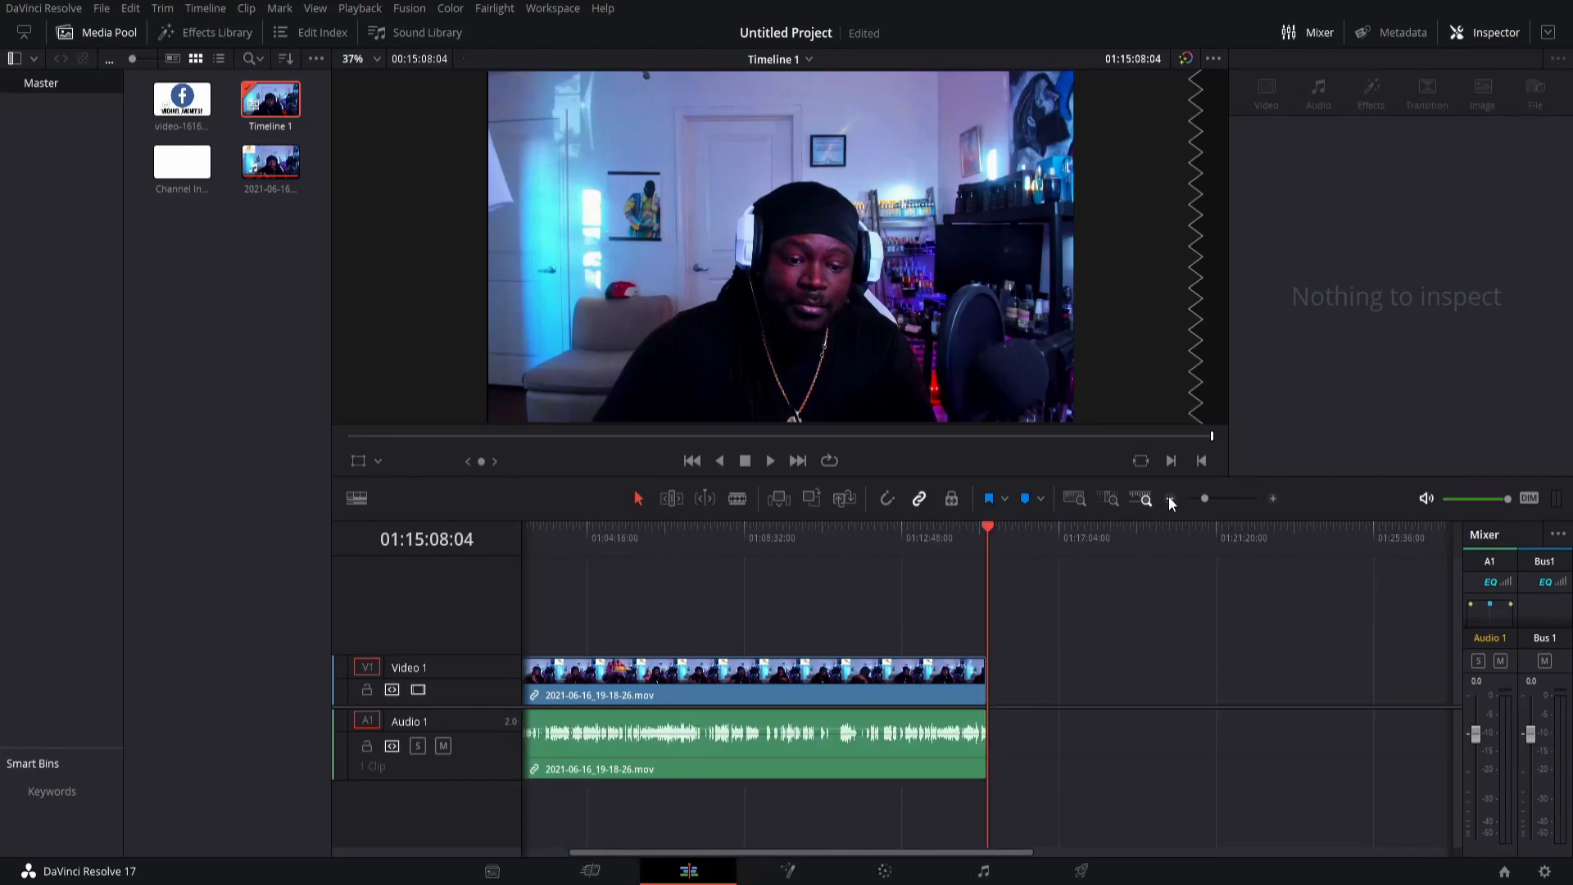
left_click(1273, 497)
left_click(1272, 497)
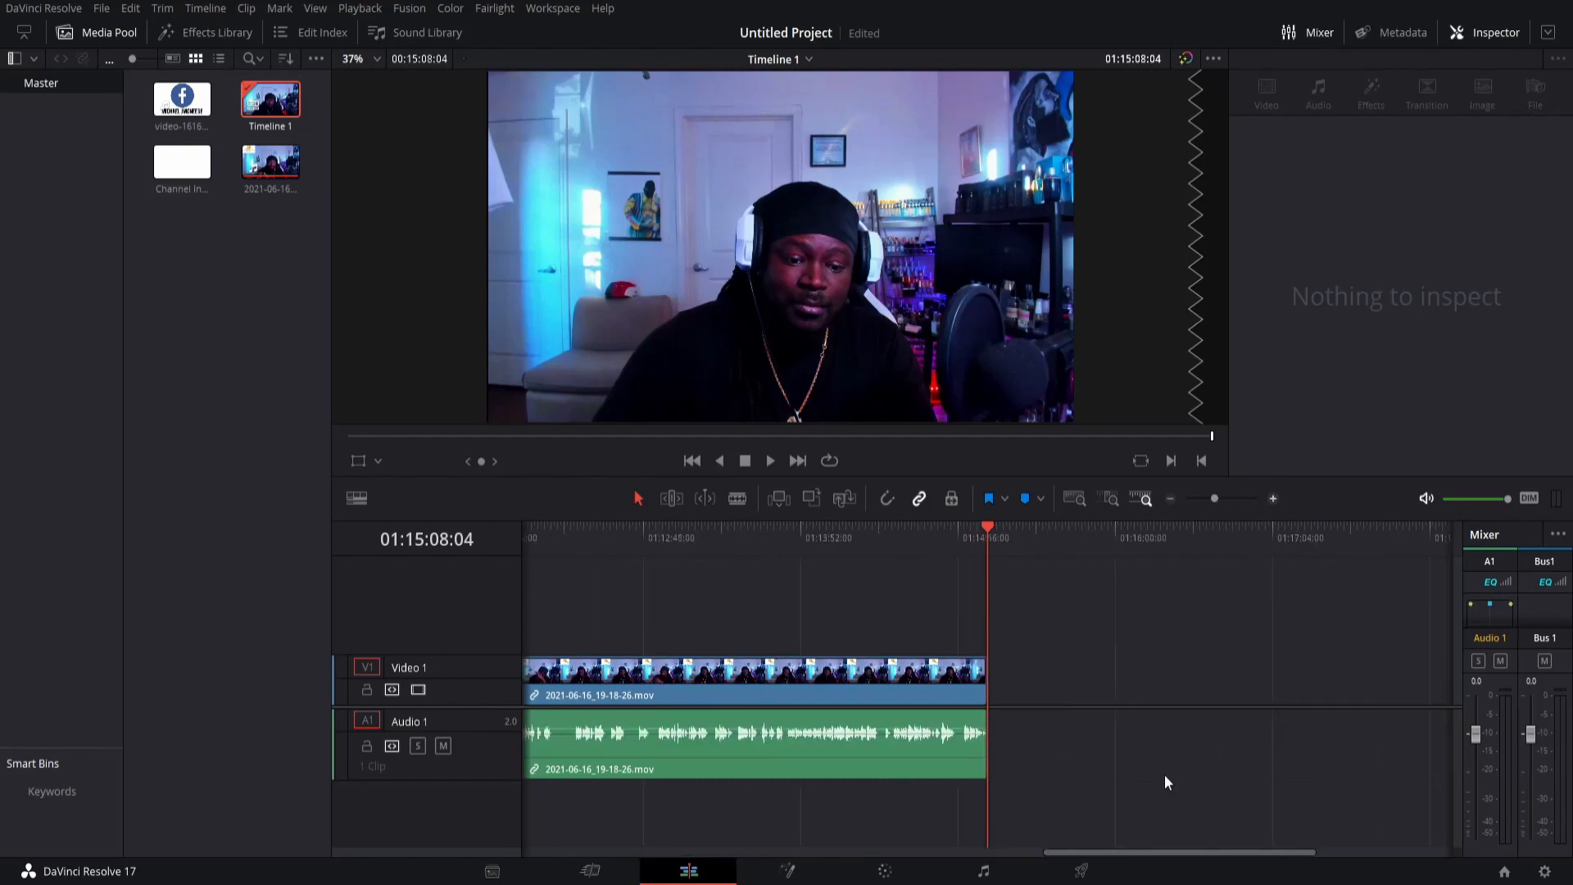
left_click_drag(1171, 853, 1050, 854)
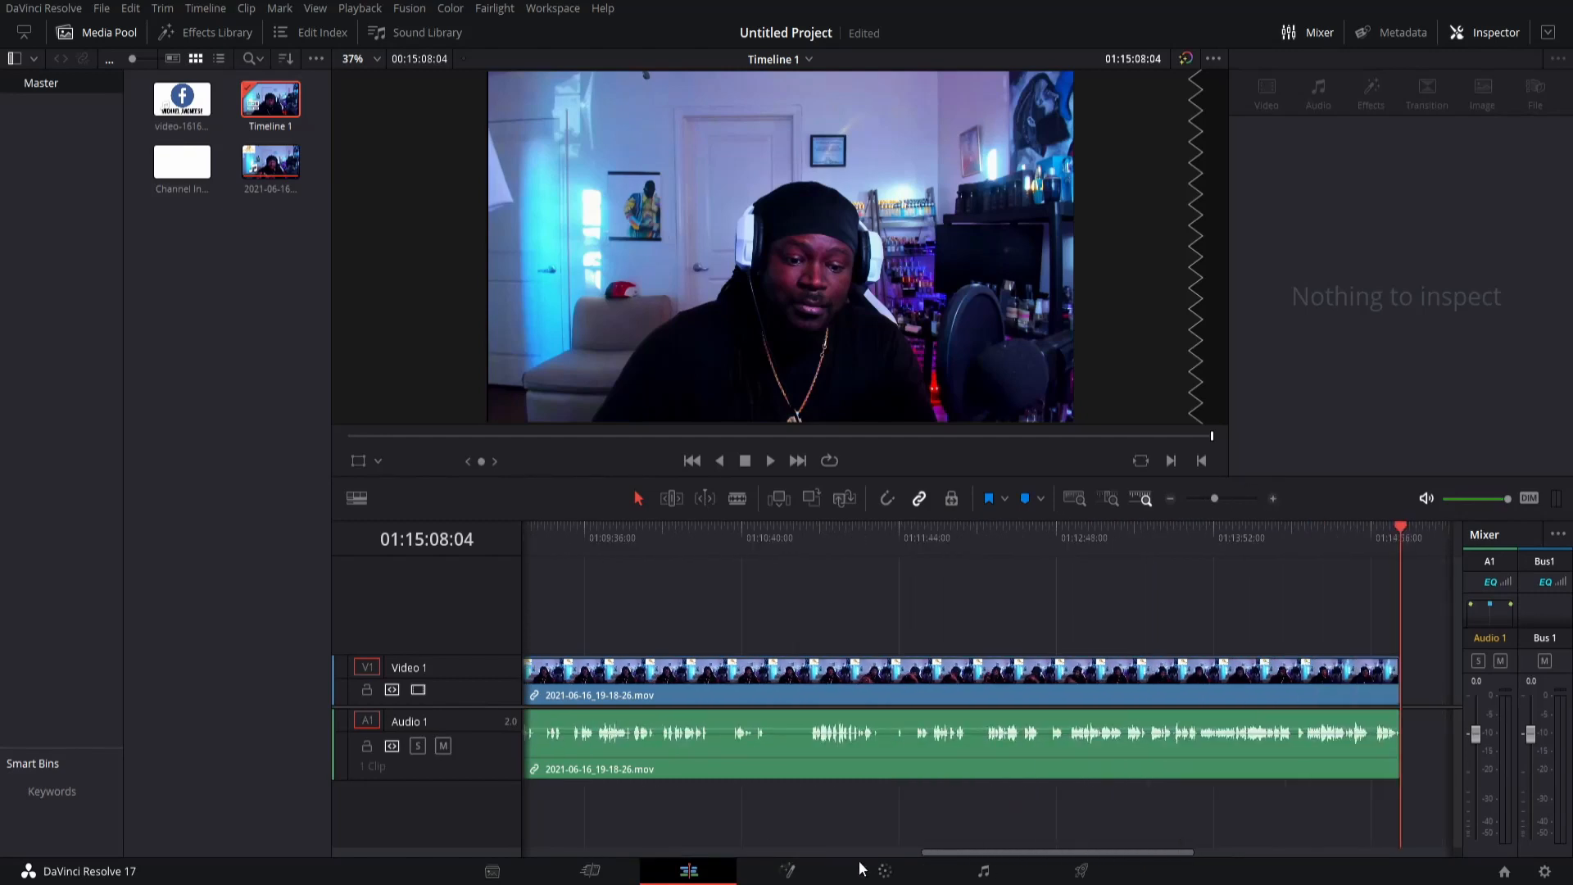
left_click_drag(860, 869, 545, 849)
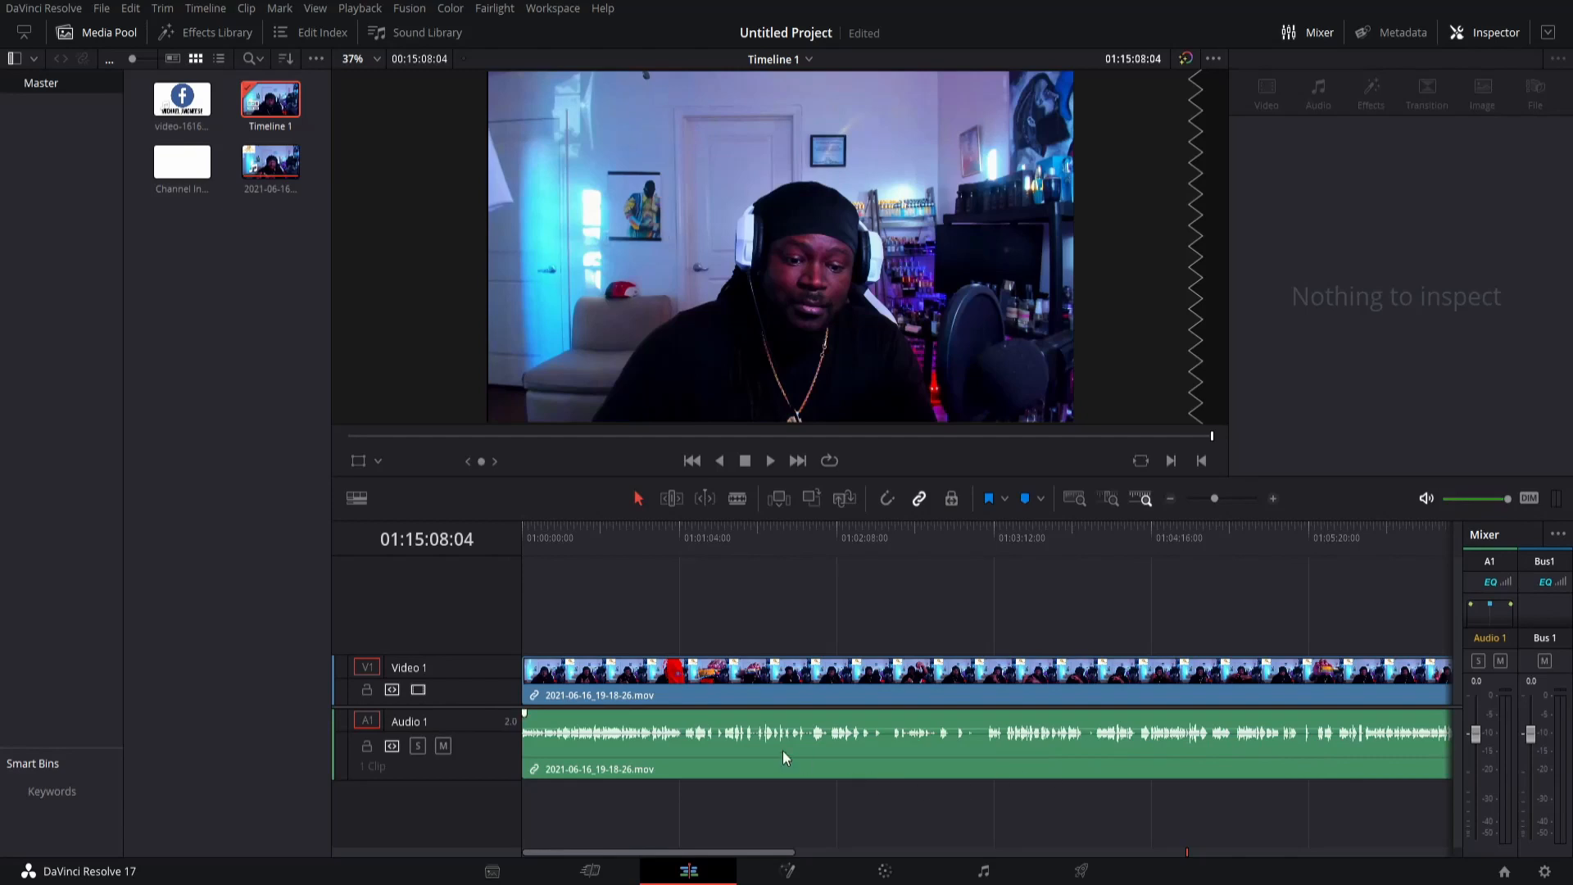
left_click(1272, 496)
key("b")
left_click(856, 754)
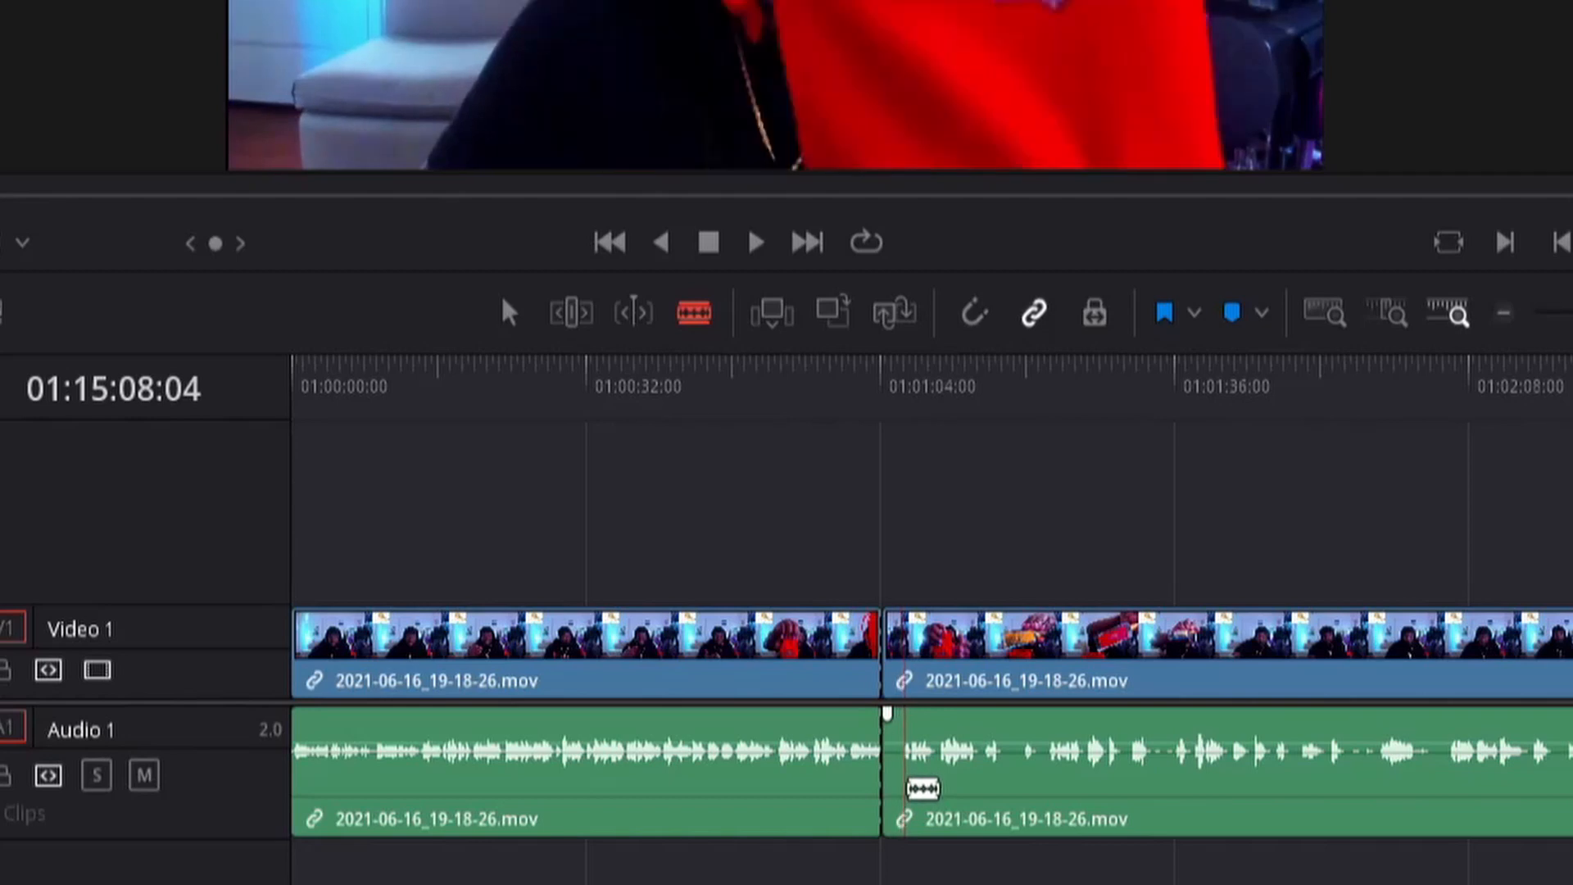
left_click(904, 786)
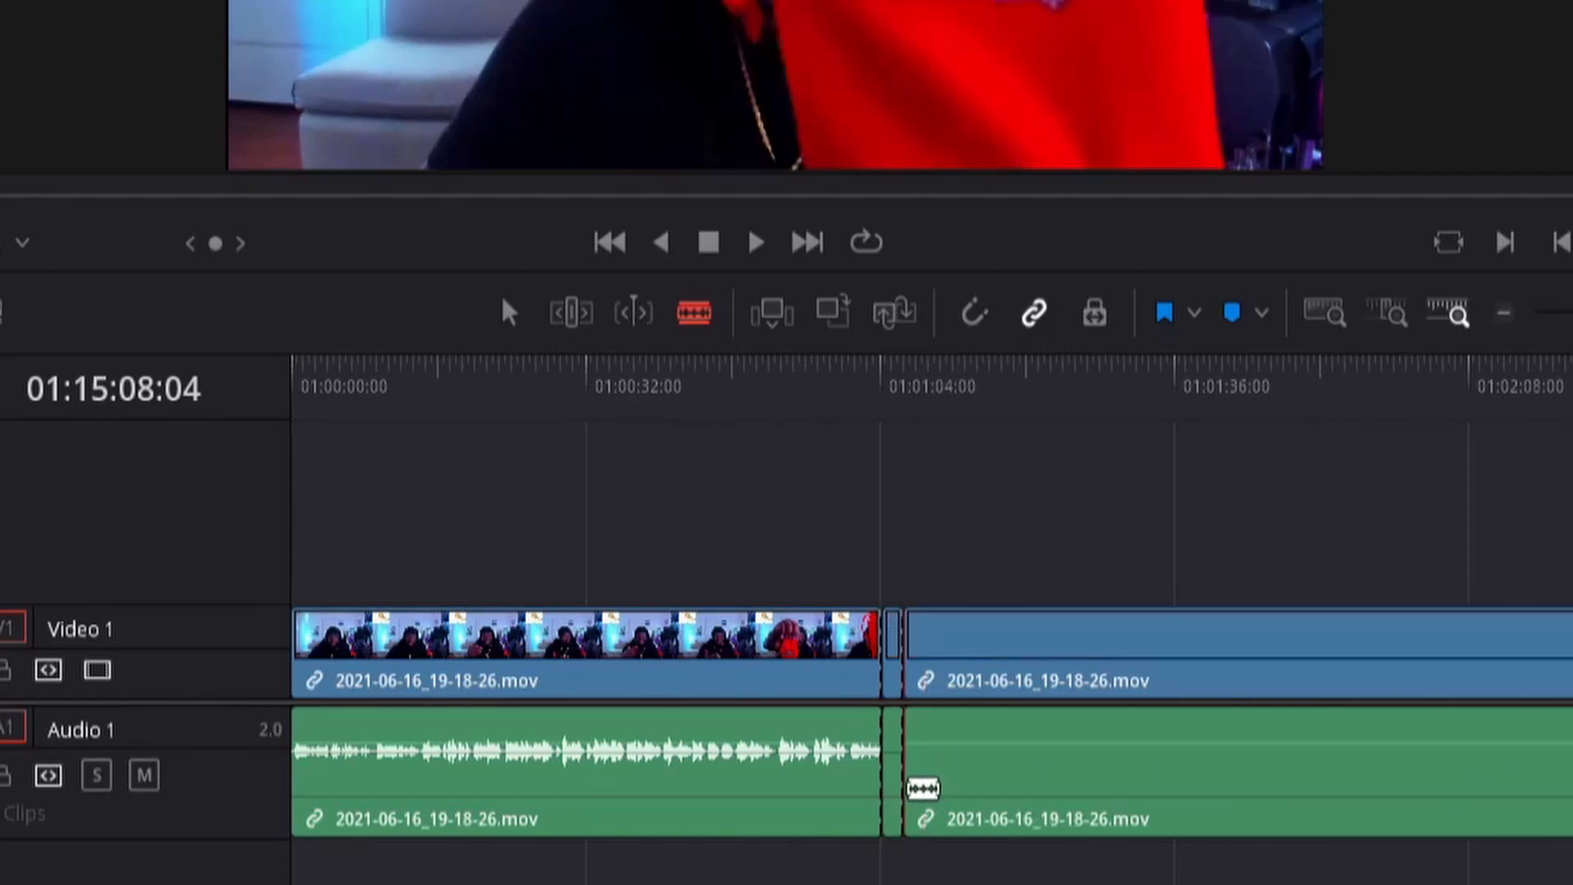
Split the clip at both ends of the next two silent gaps, around 01:01:17 and 01:01:33.
left_click(1042, 788)
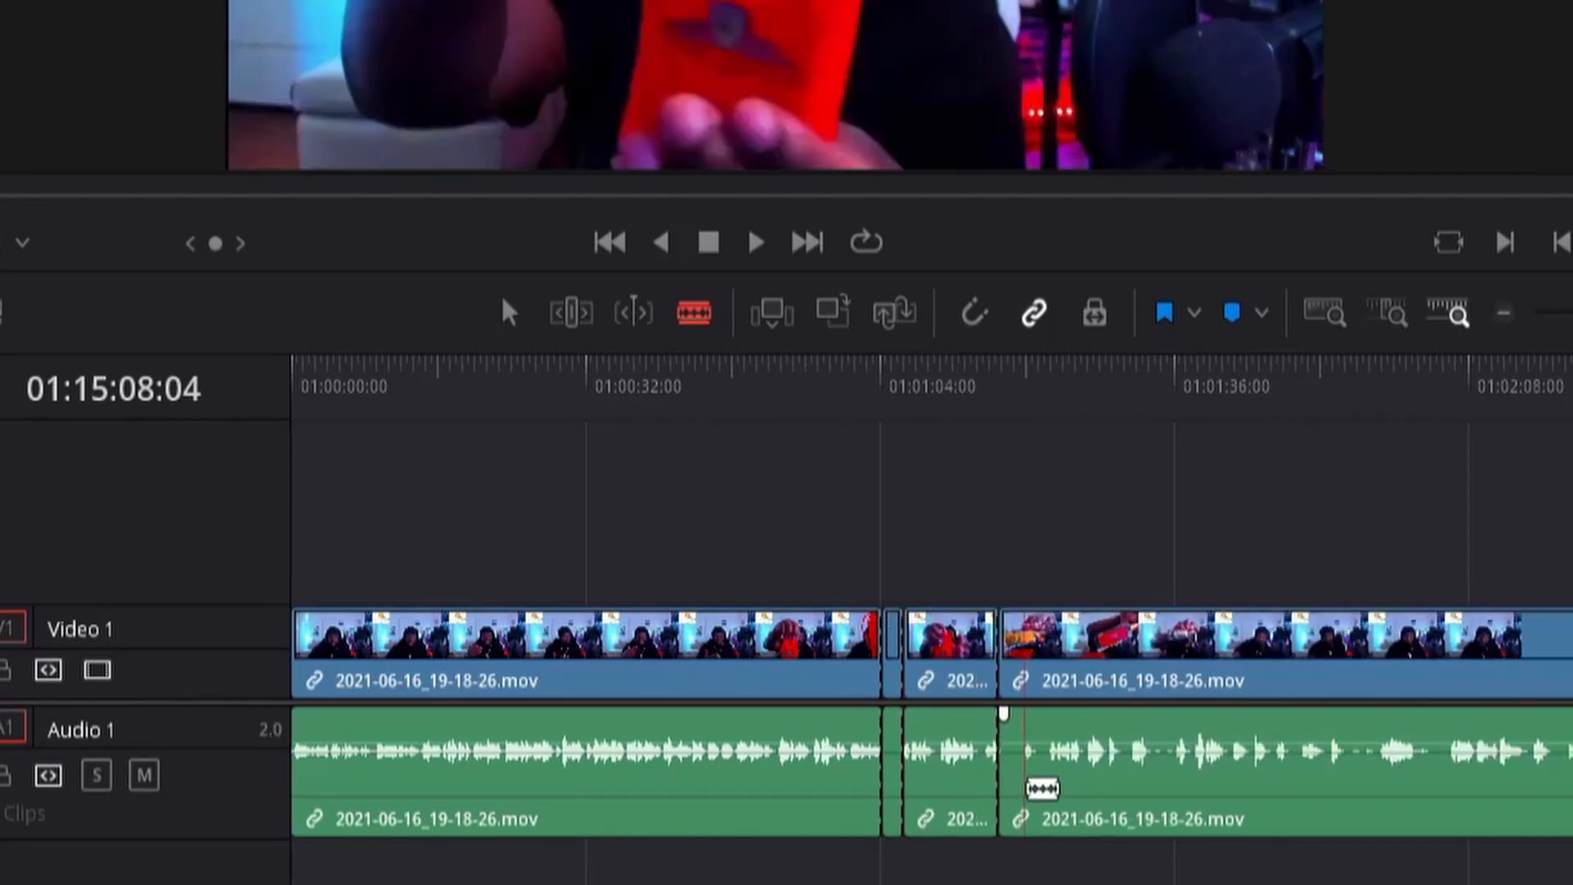
left_click(1065, 788)
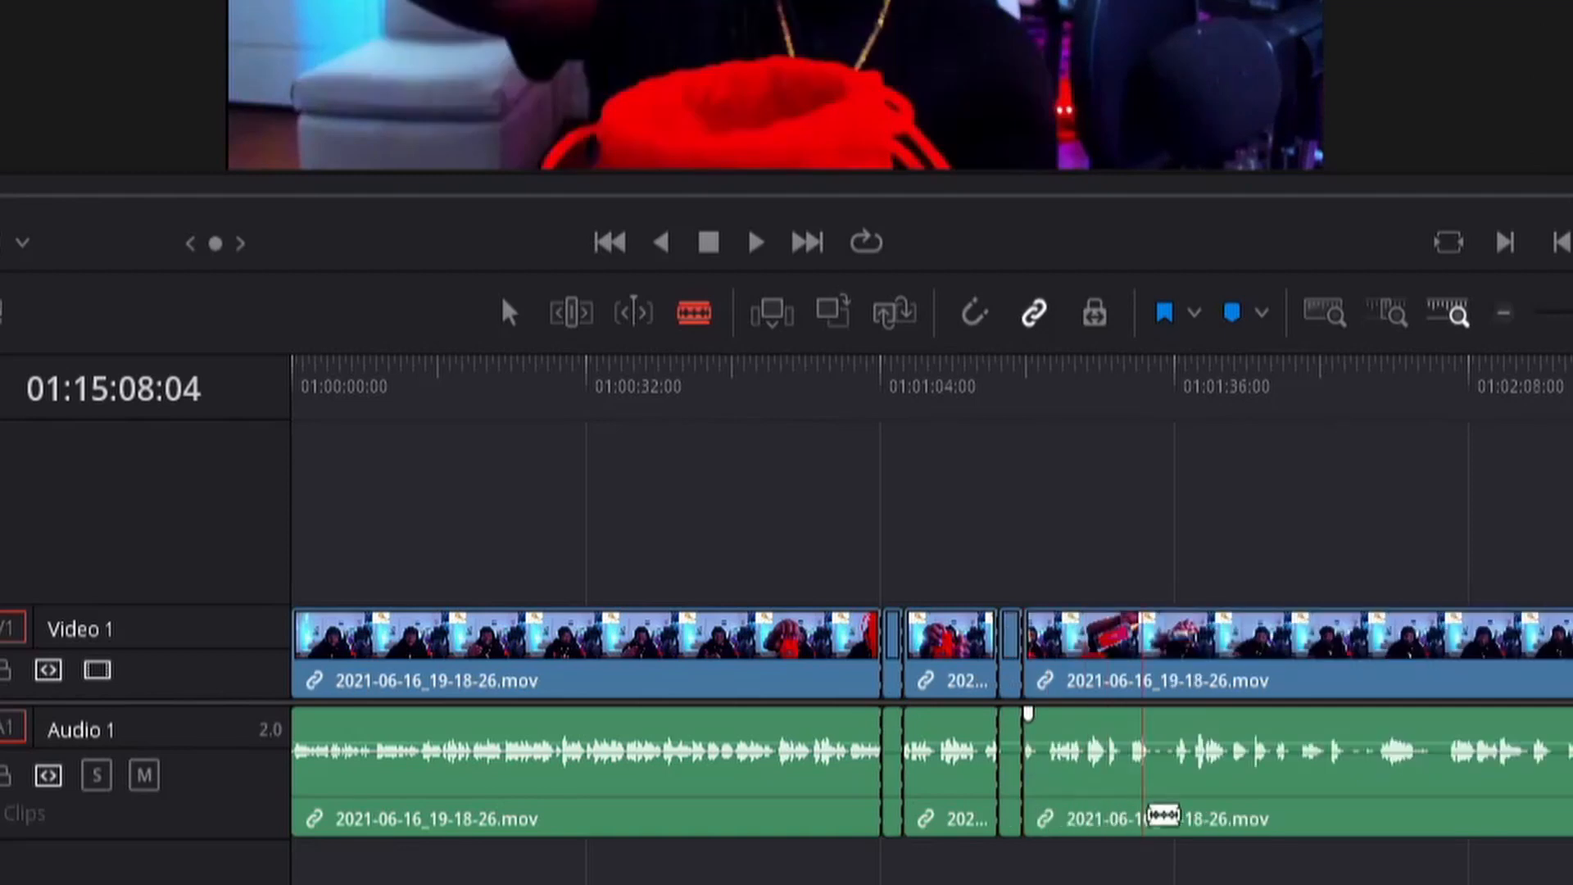
left_click(1166, 799)
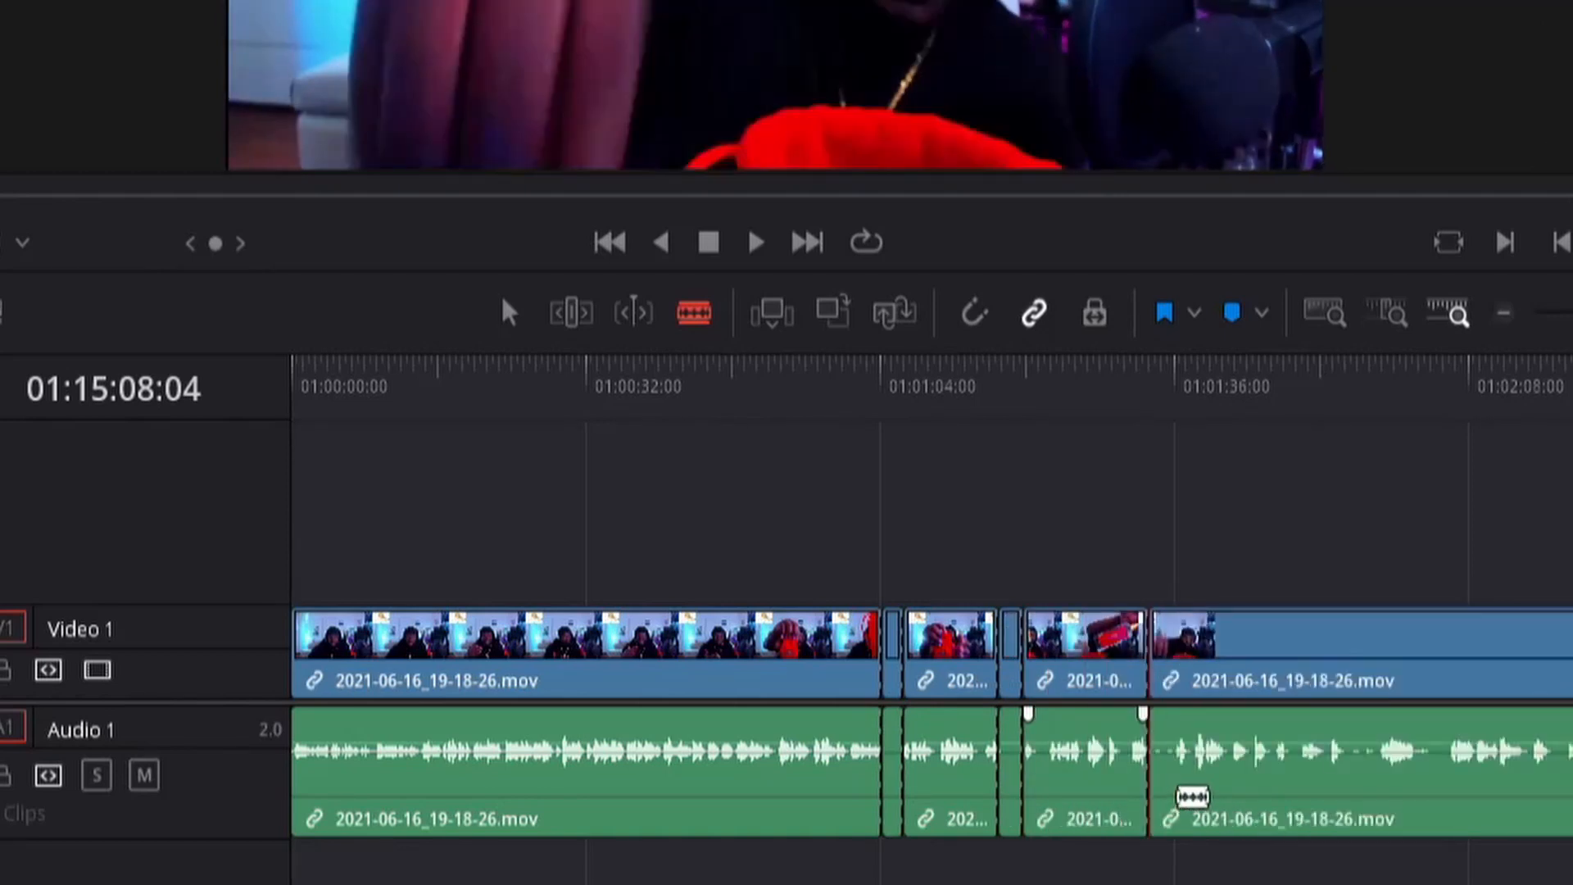
left_click(1192, 796)
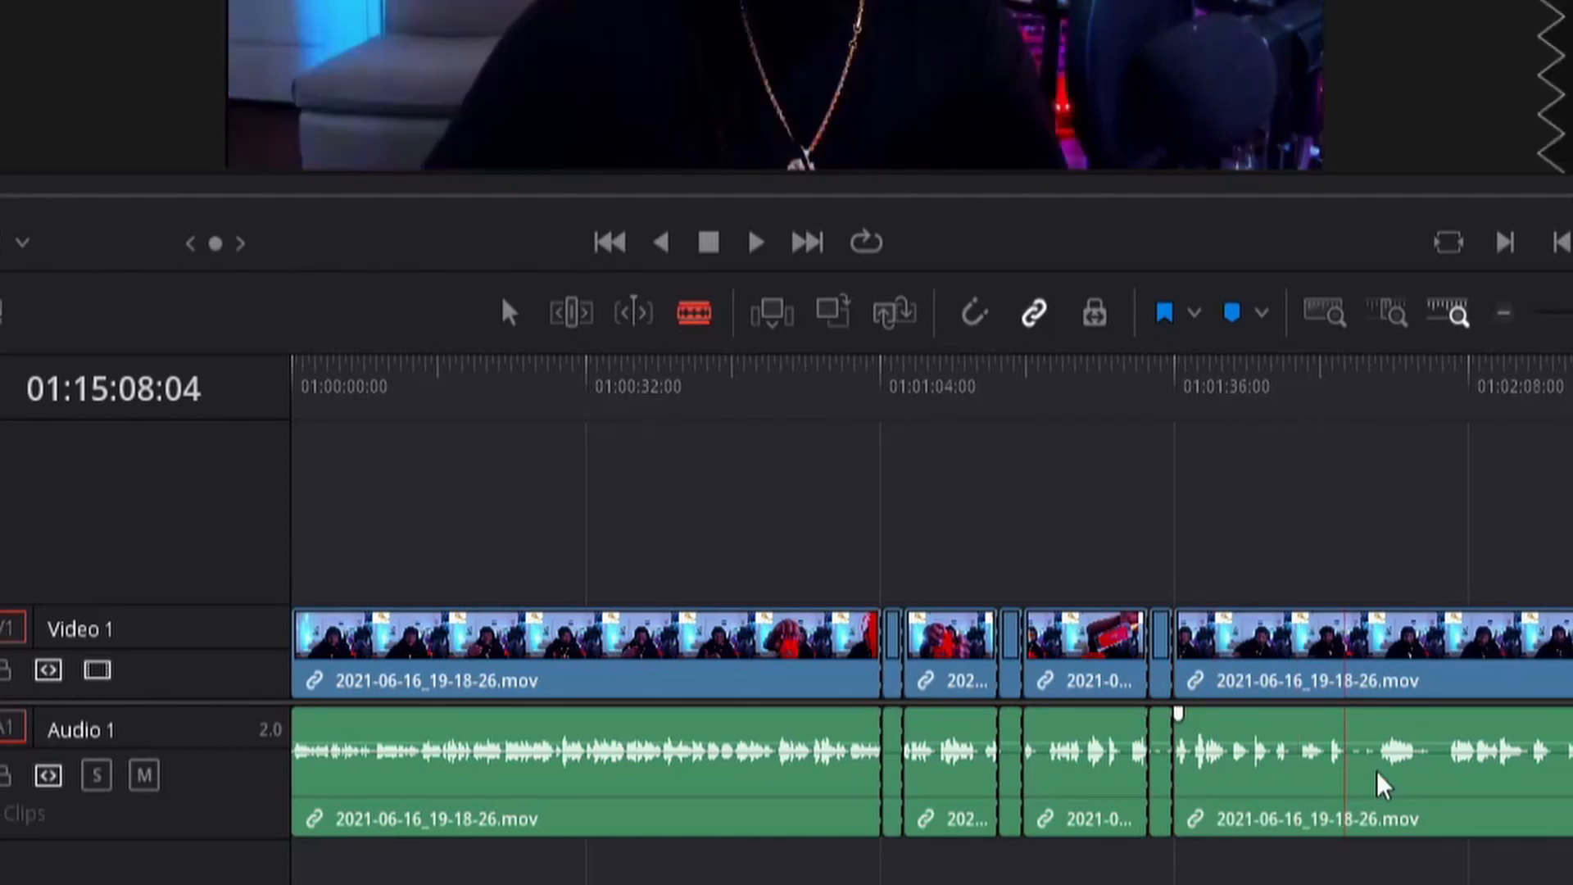
Split the clip around the silent gaps from about 01:01:54 to 01:02:16, cutting at each gap's edges.
left_click(1344, 785)
left_click(1392, 783)
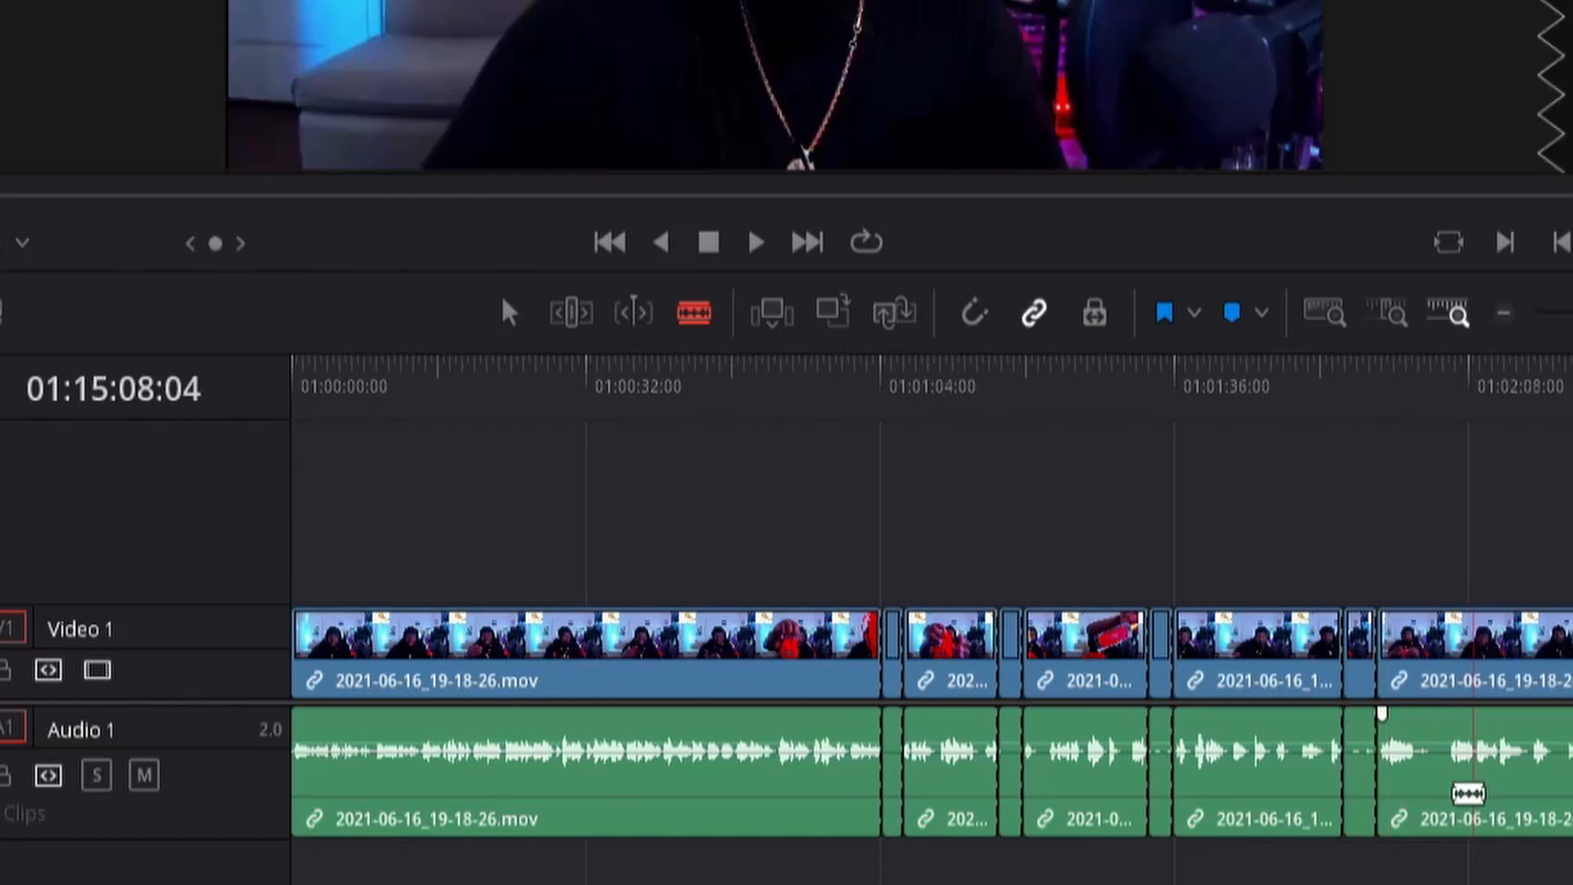
left_click(1430, 776)
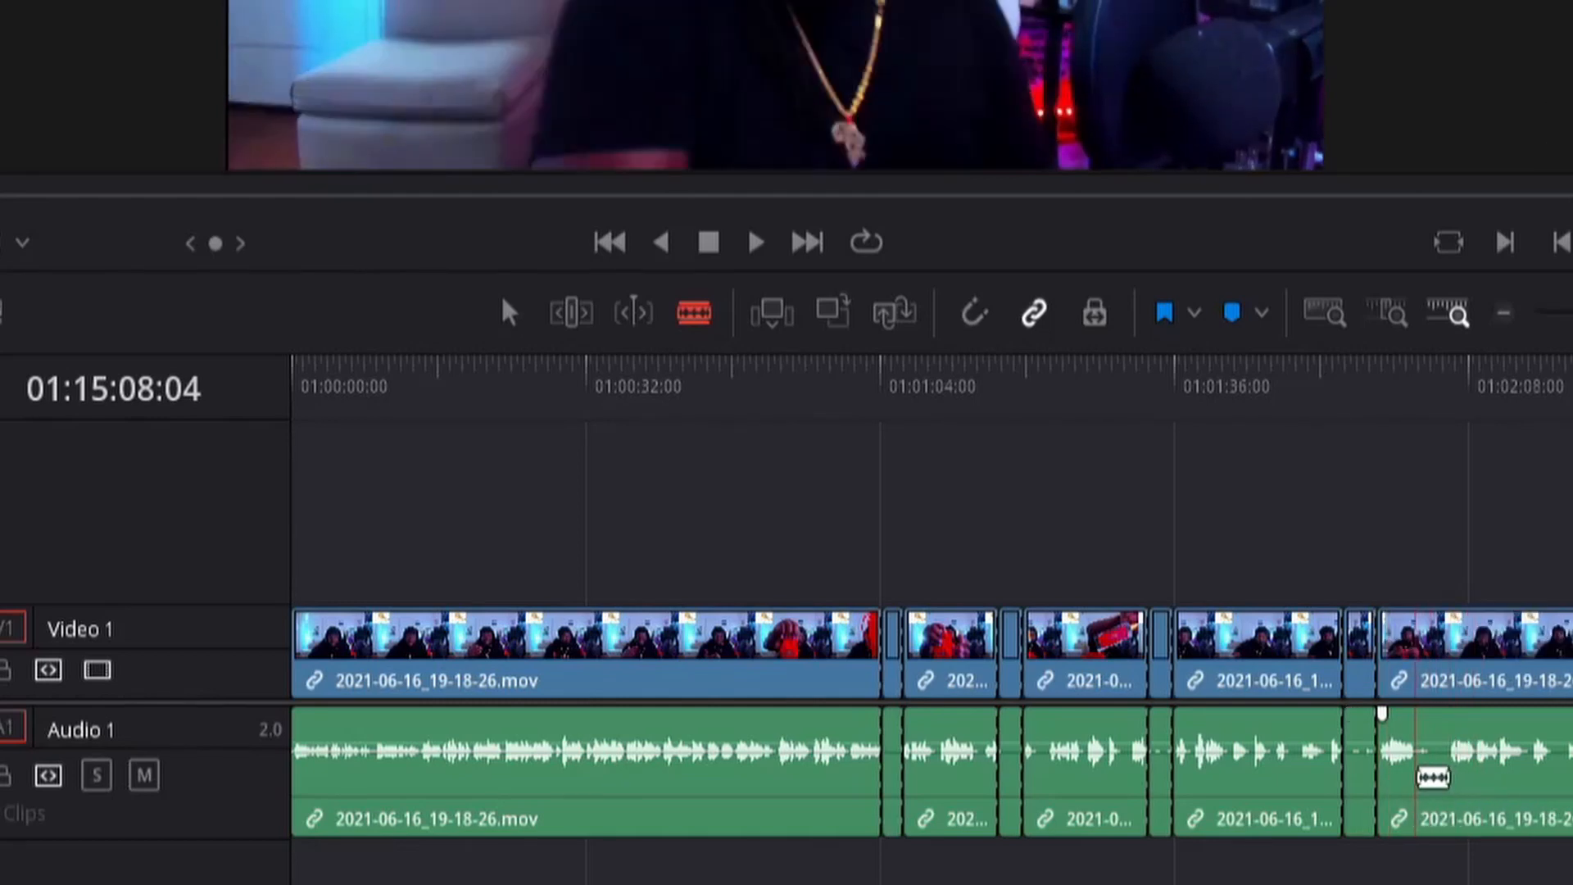
left_click(1464, 777)
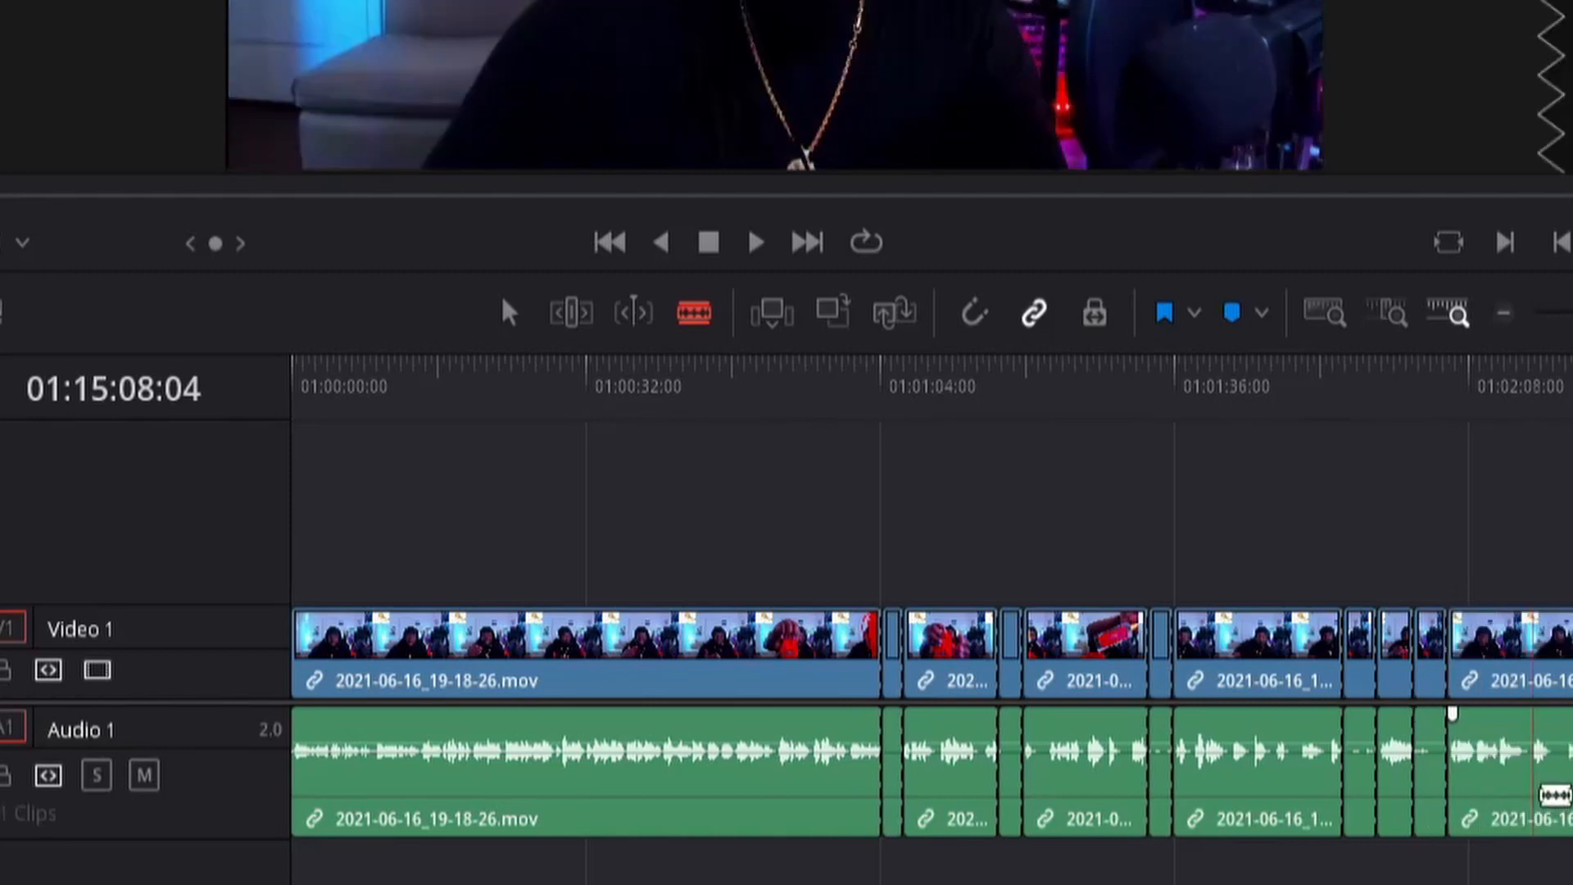
left_click(1547, 811)
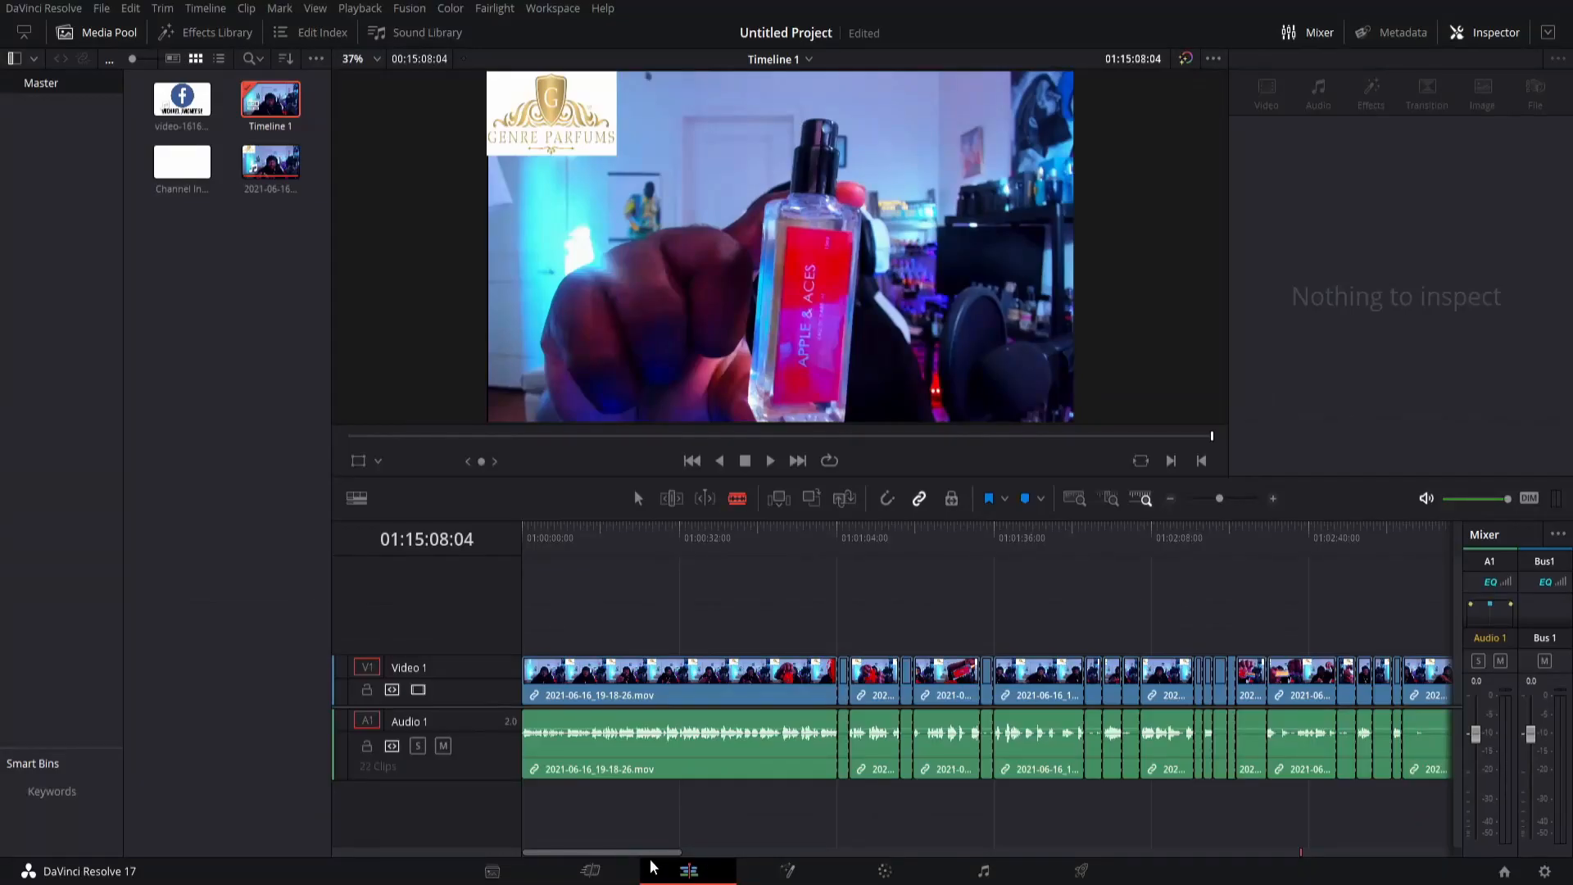
Split the remaining long clip at about 01:03:09, 01:03:47 and 01:03:53, where the silent stretches end or begin.
left_click_drag(651, 854, 705, 863)
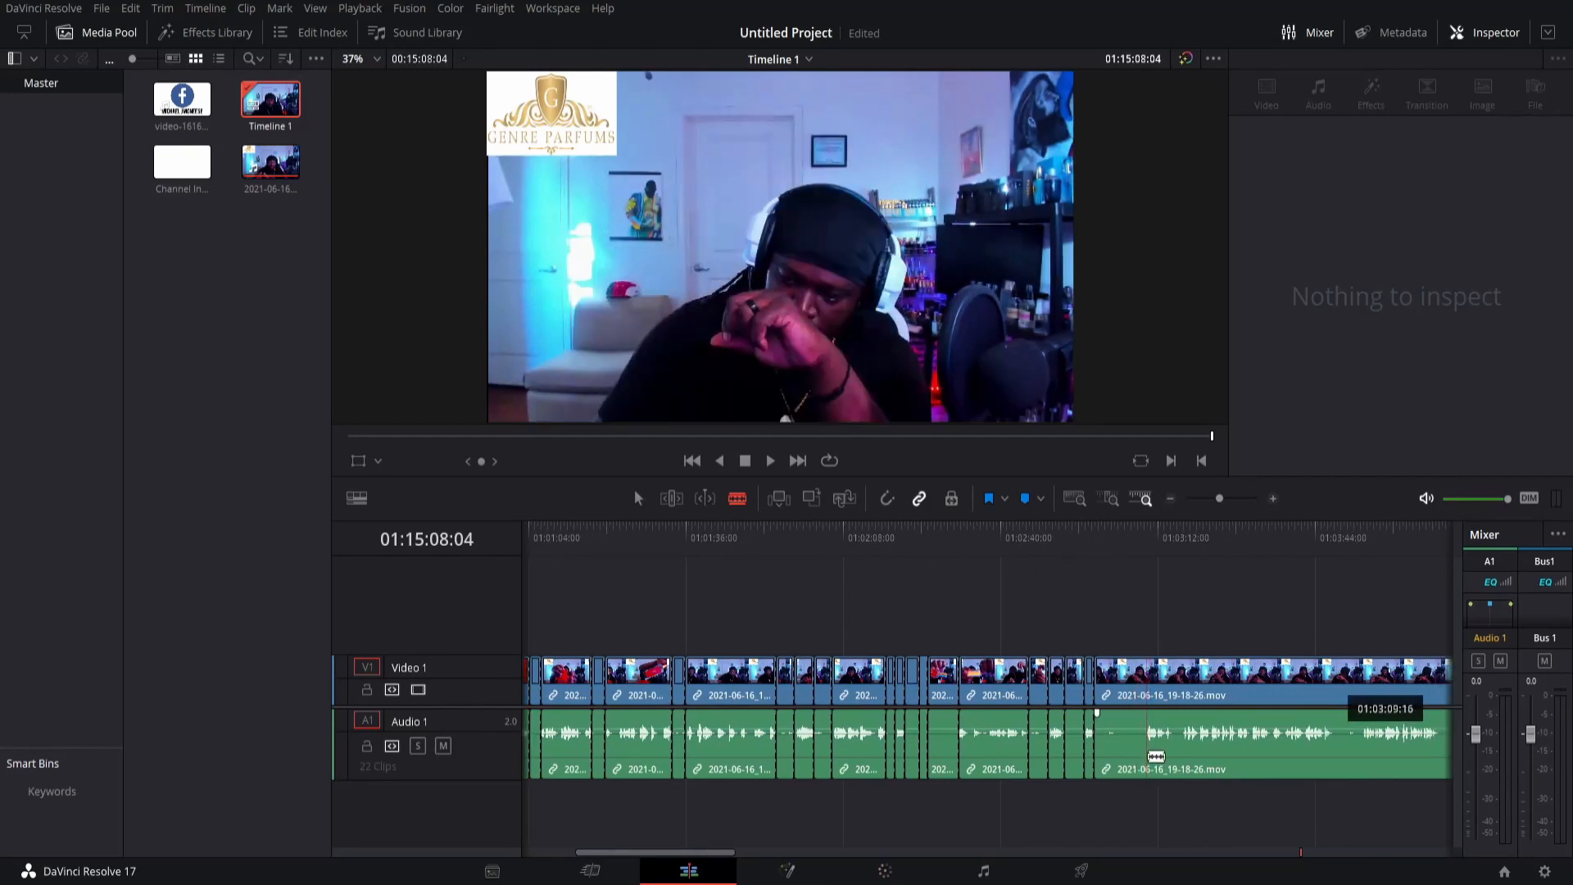
left_click(1148, 753)
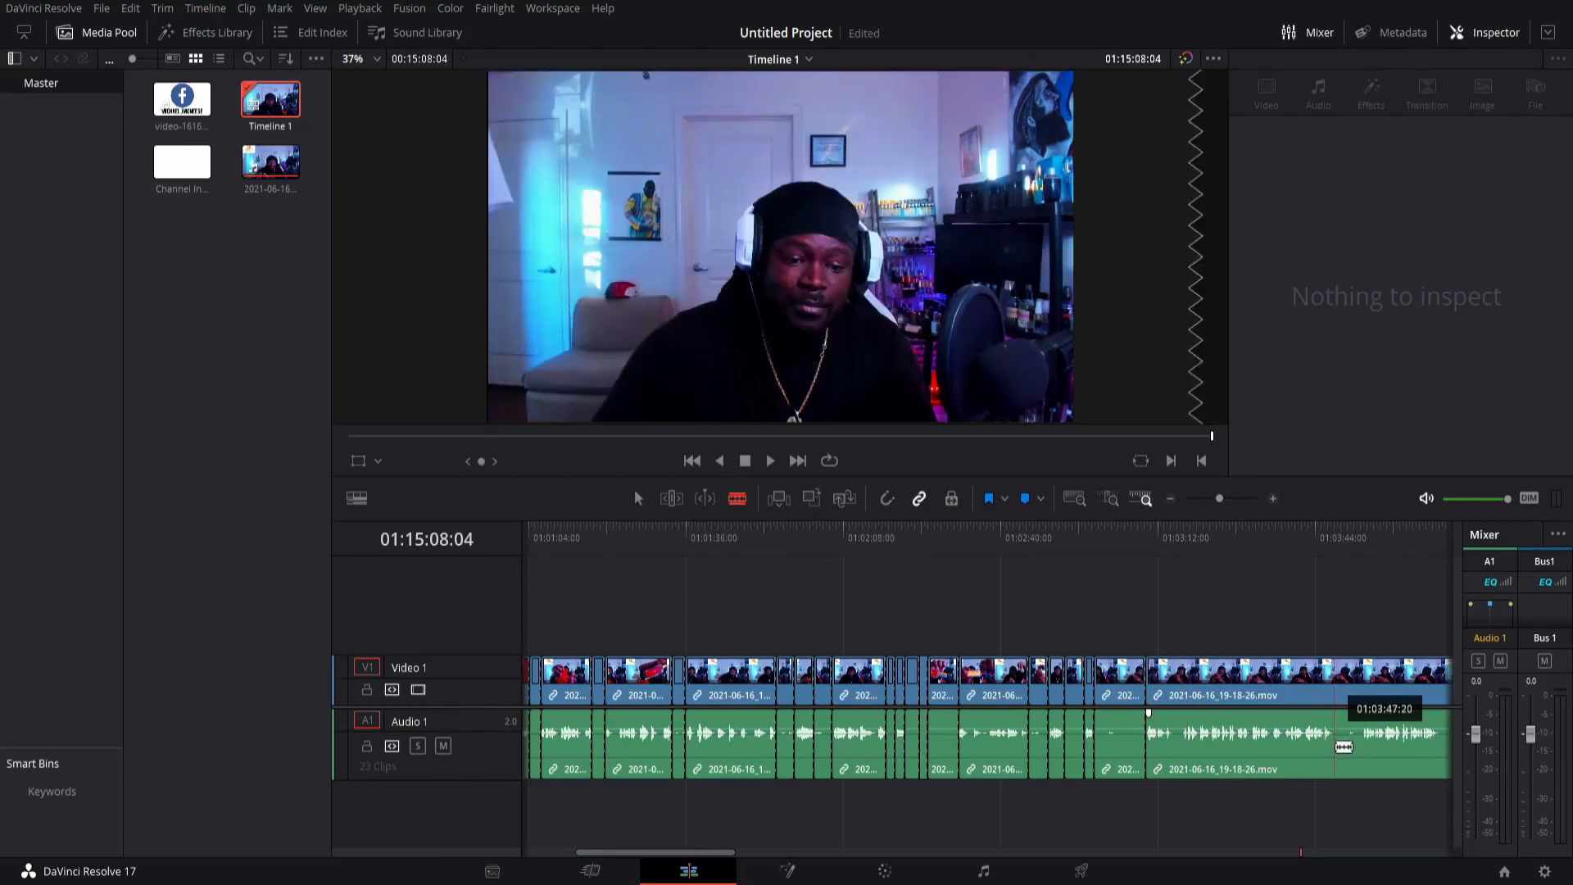
left_click(1335, 746)
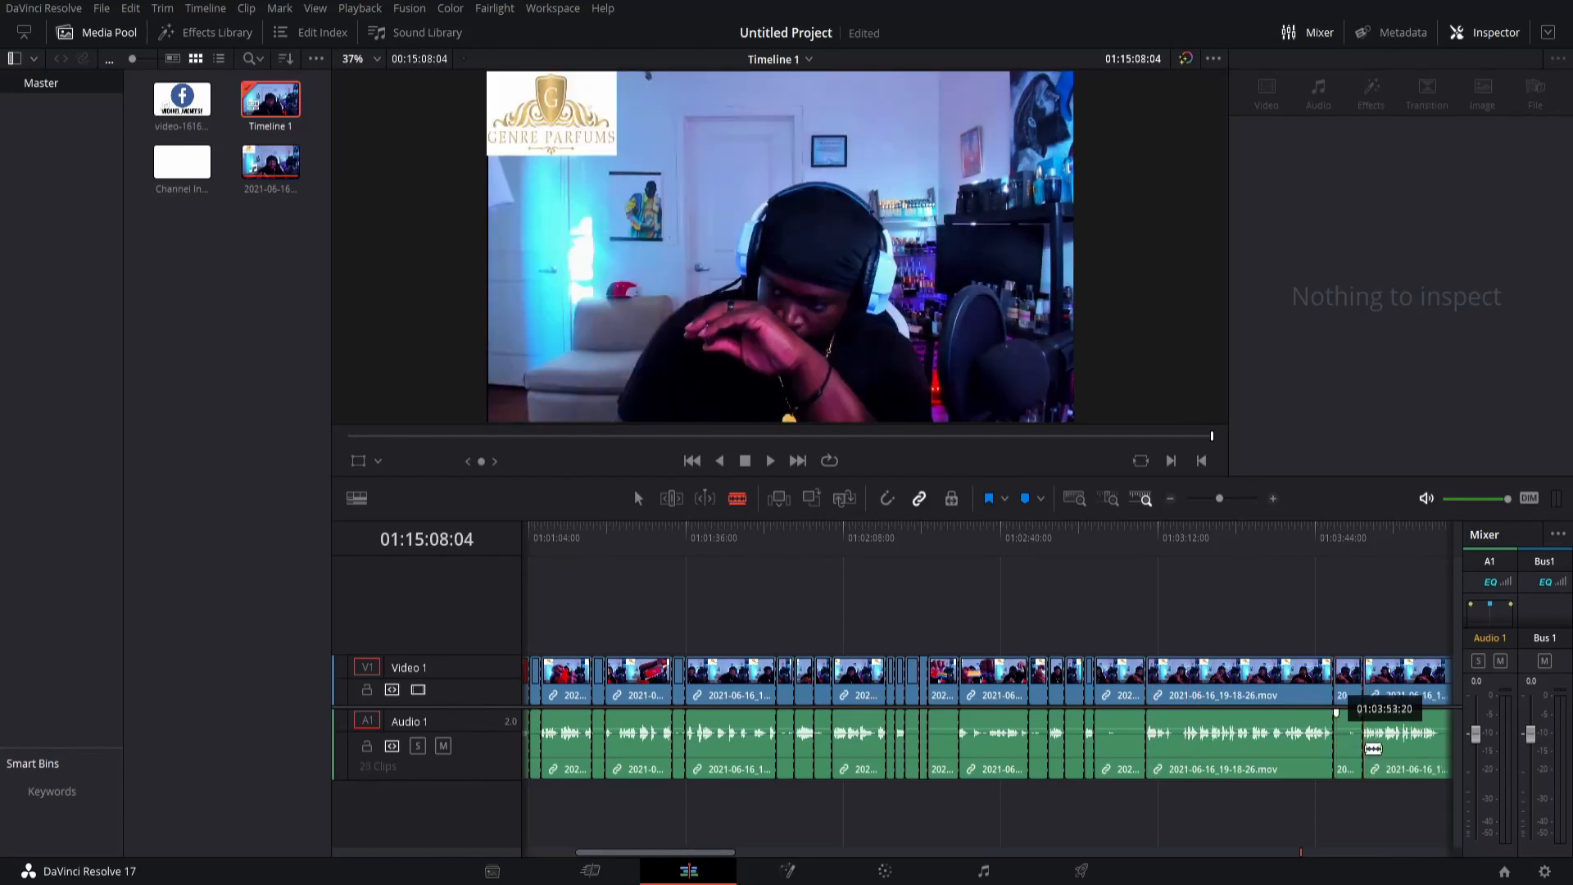
left_click(1363, 745)
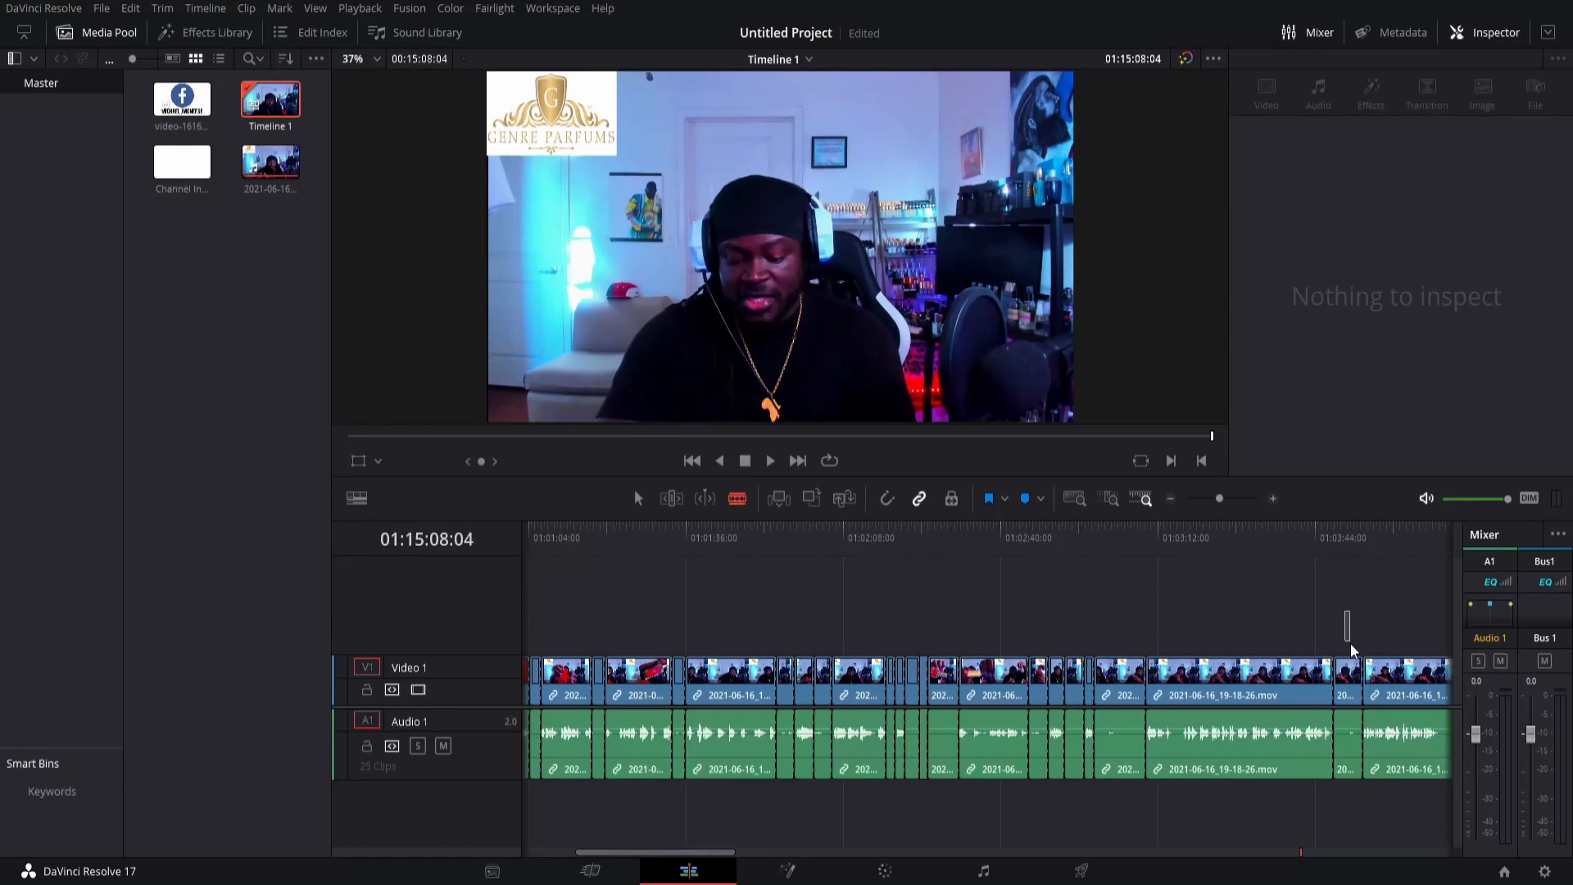
Select all the cut-off silent segments between about 01:01:04 and 01:03:53 together and ripple-delete them.
left_click(1352, 688)
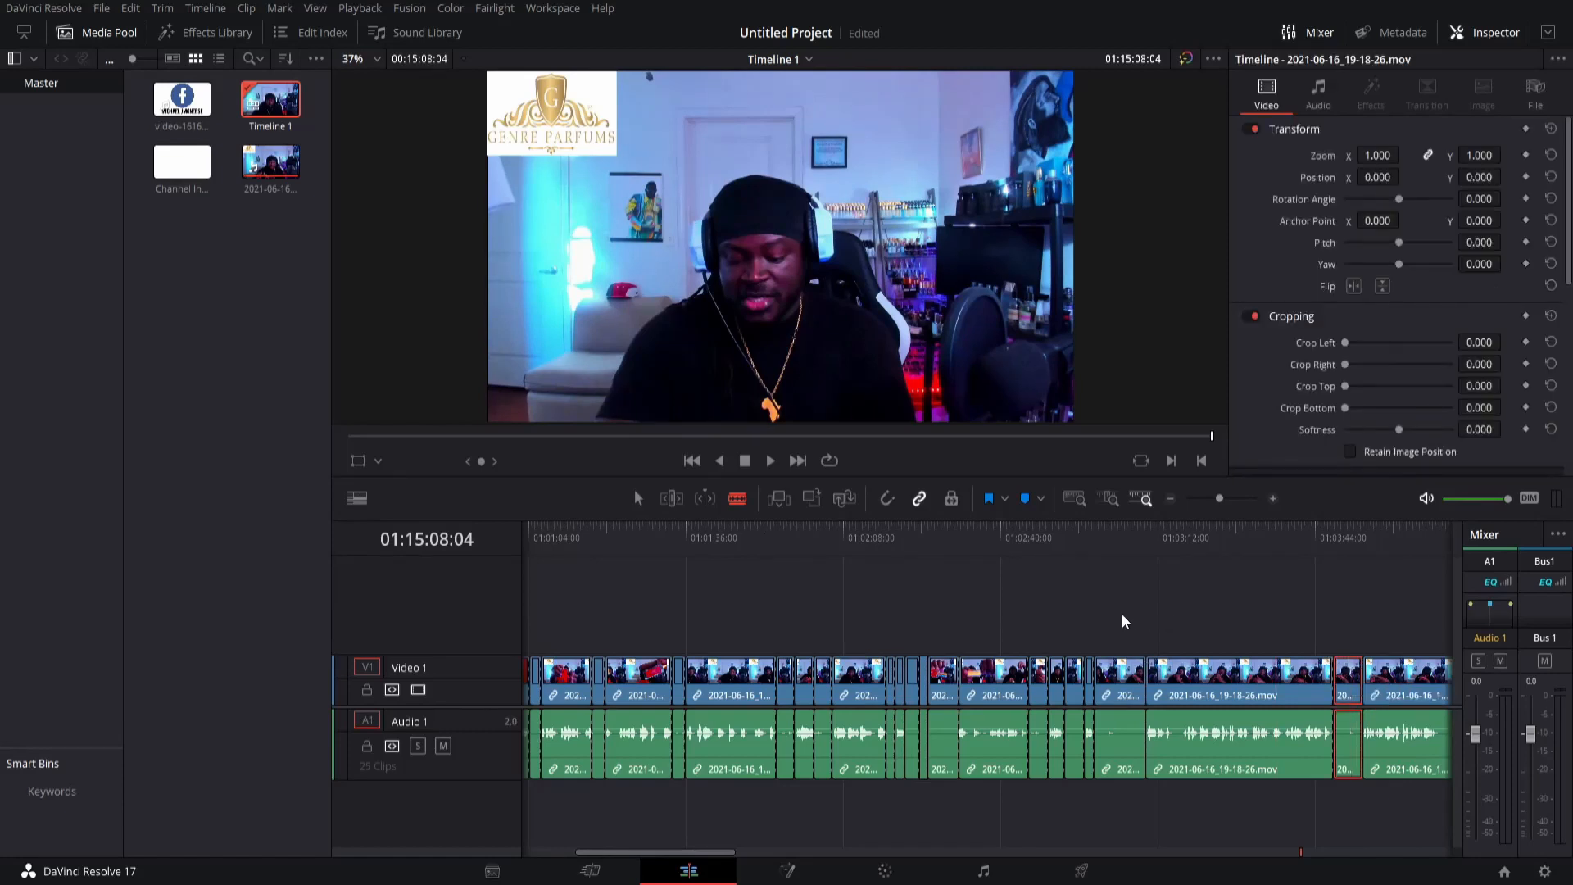
left_click(1116, 684, "ctrl")
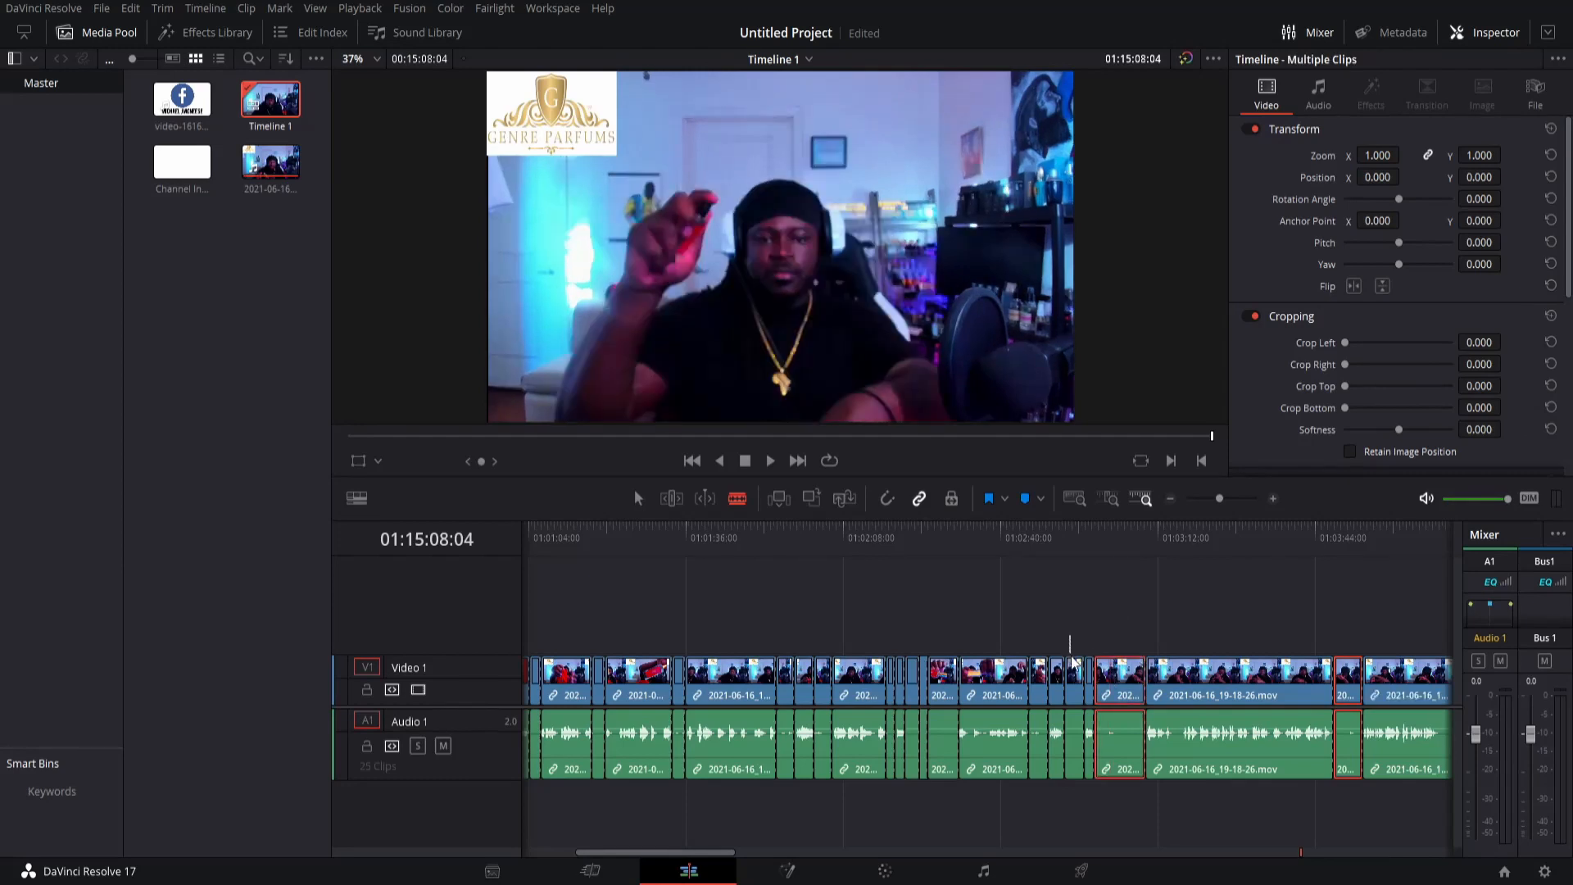
left_click(1074, 668, "ctrl")
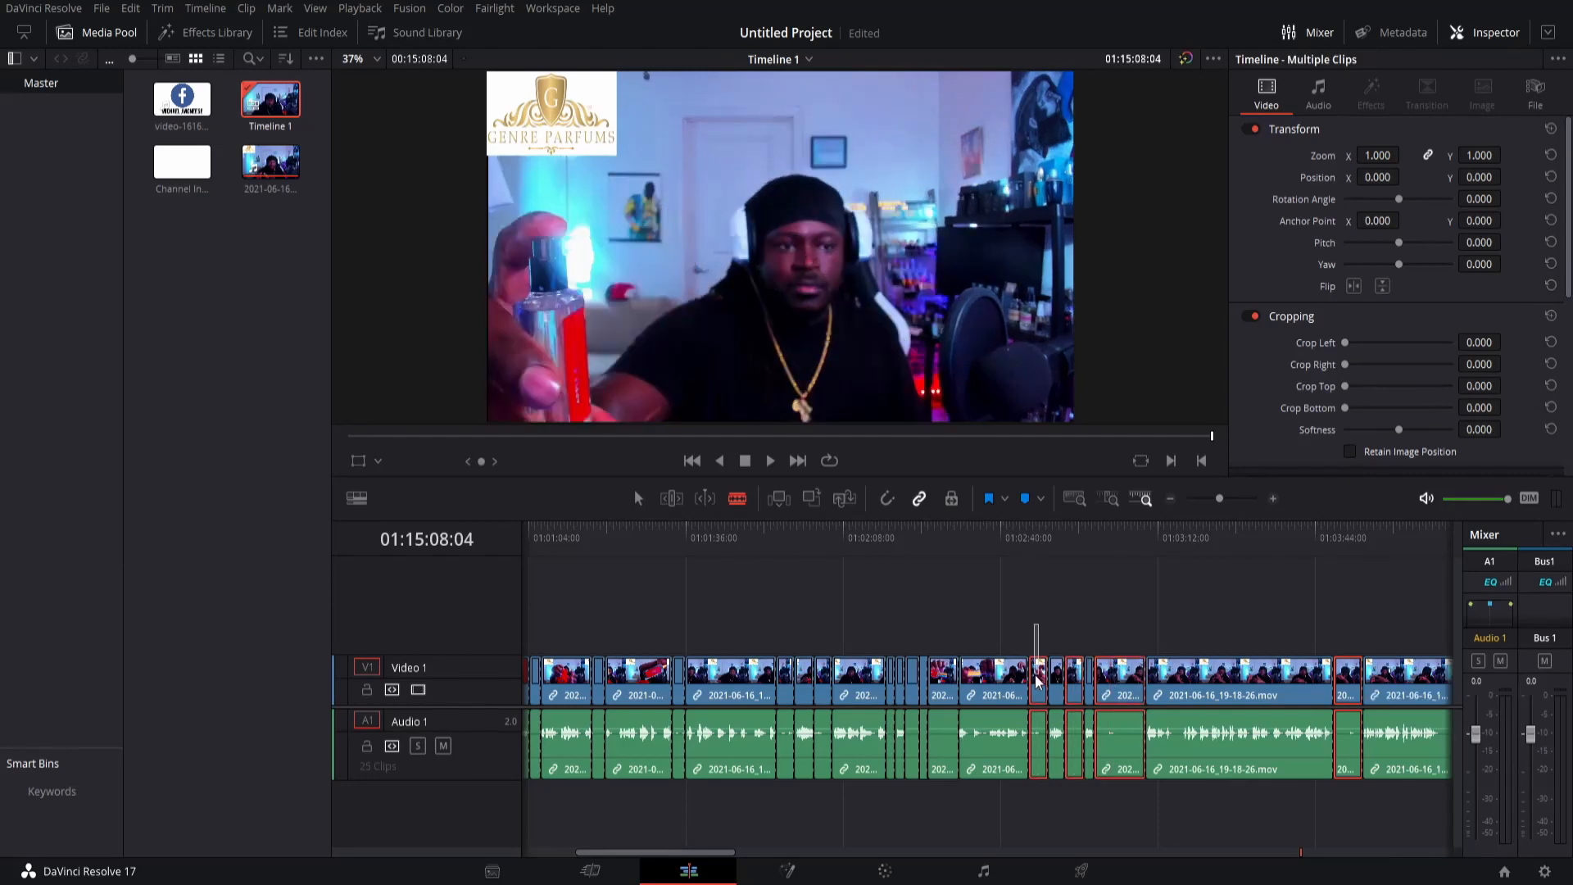
left_click(1038, 670, "ctrl")
left_click(942, 670, "ctrl")
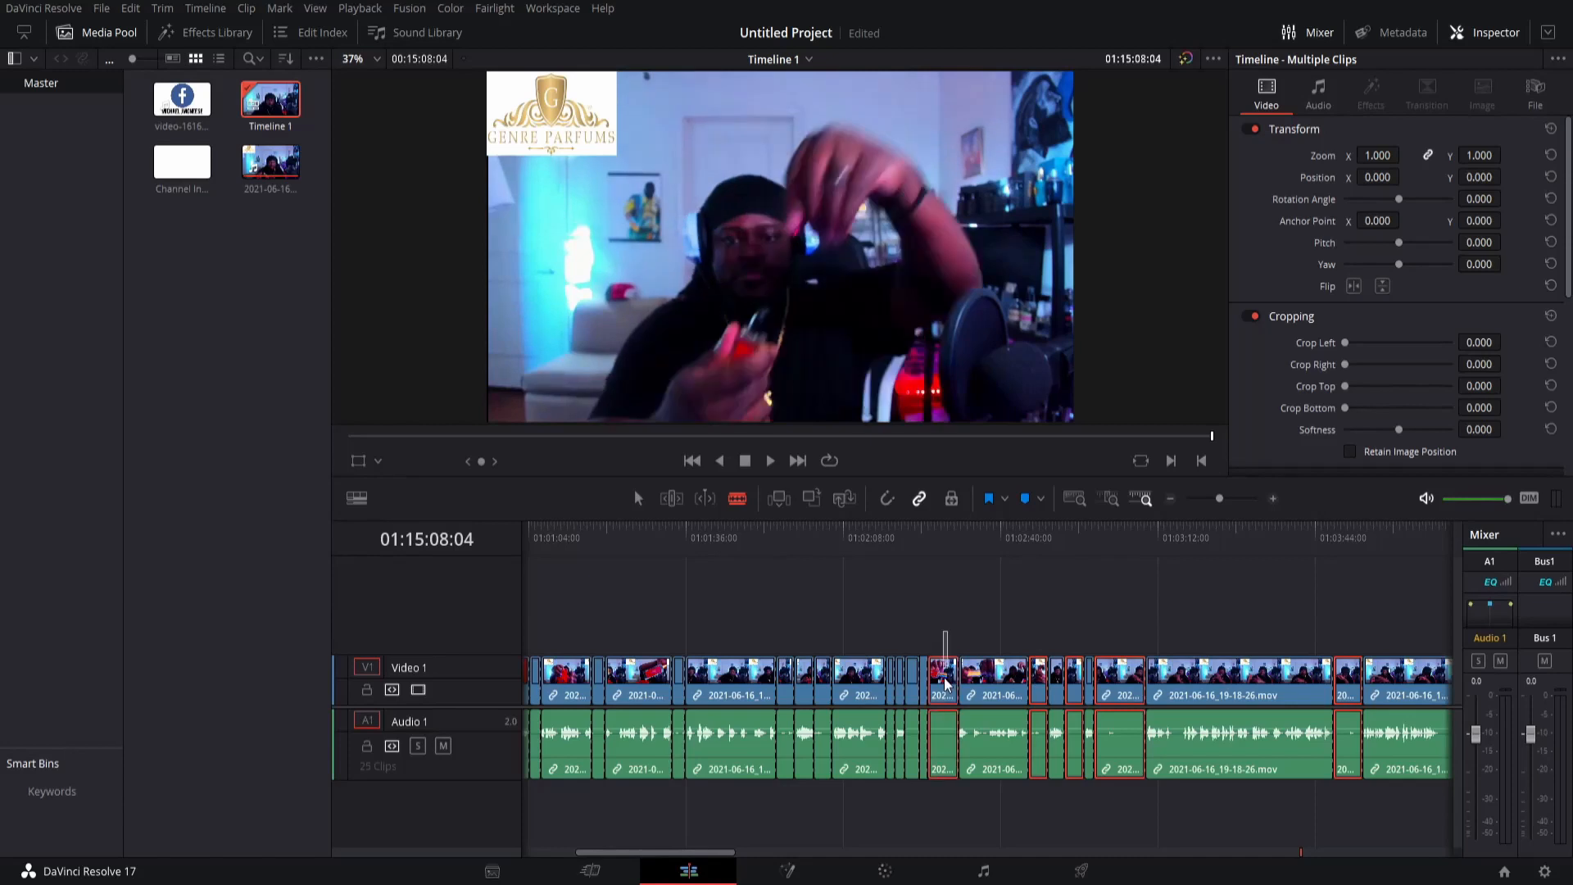
left_click(913, 668, "ctrl")
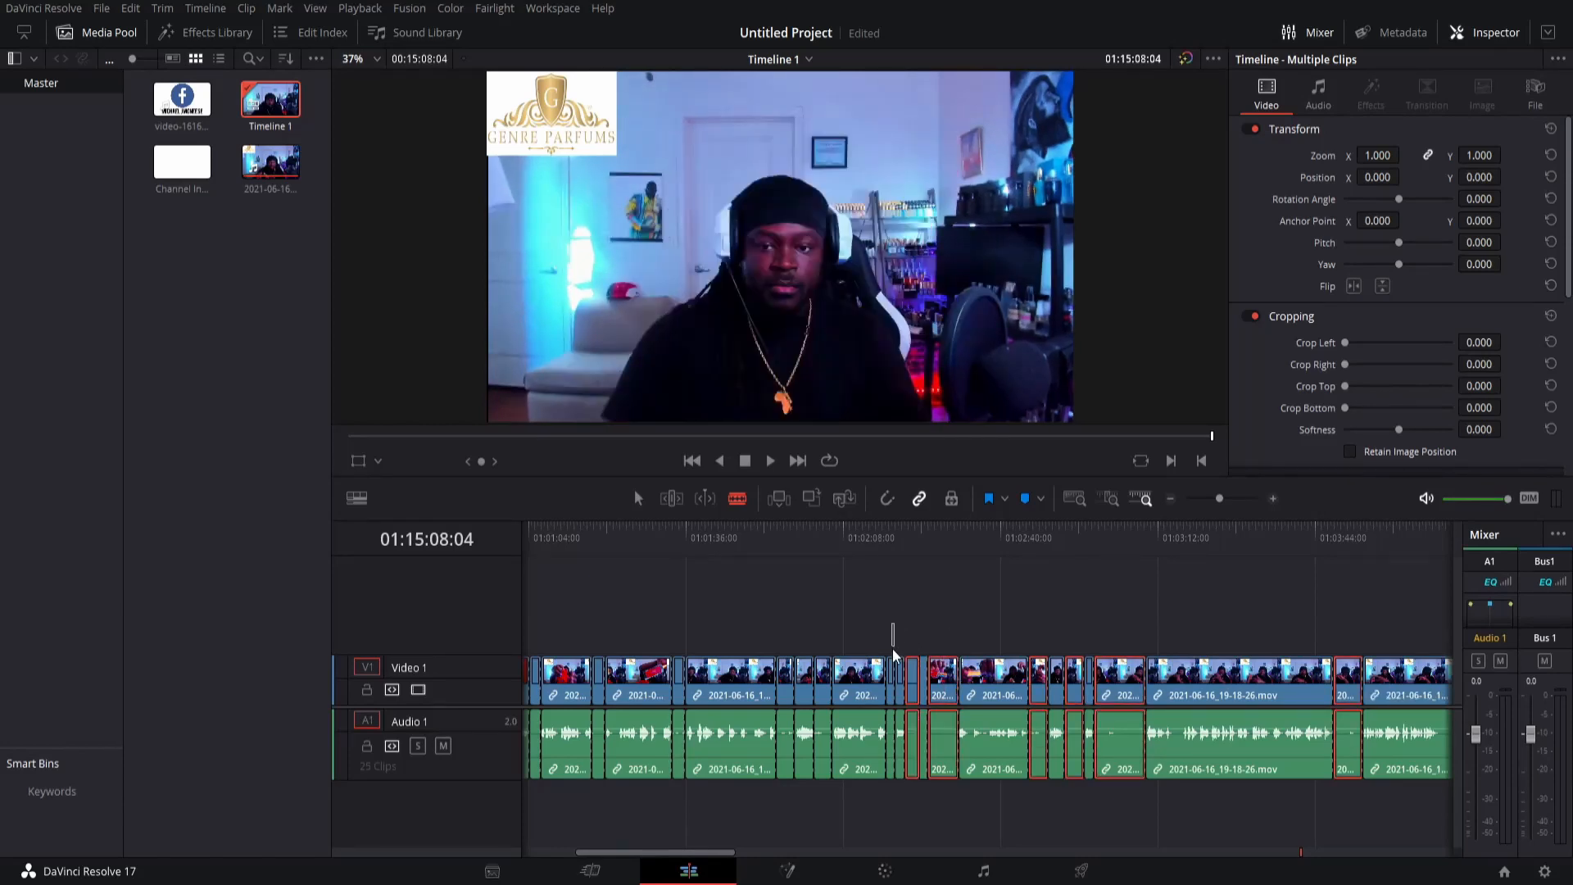
left_click(892, 667, "ctrl")
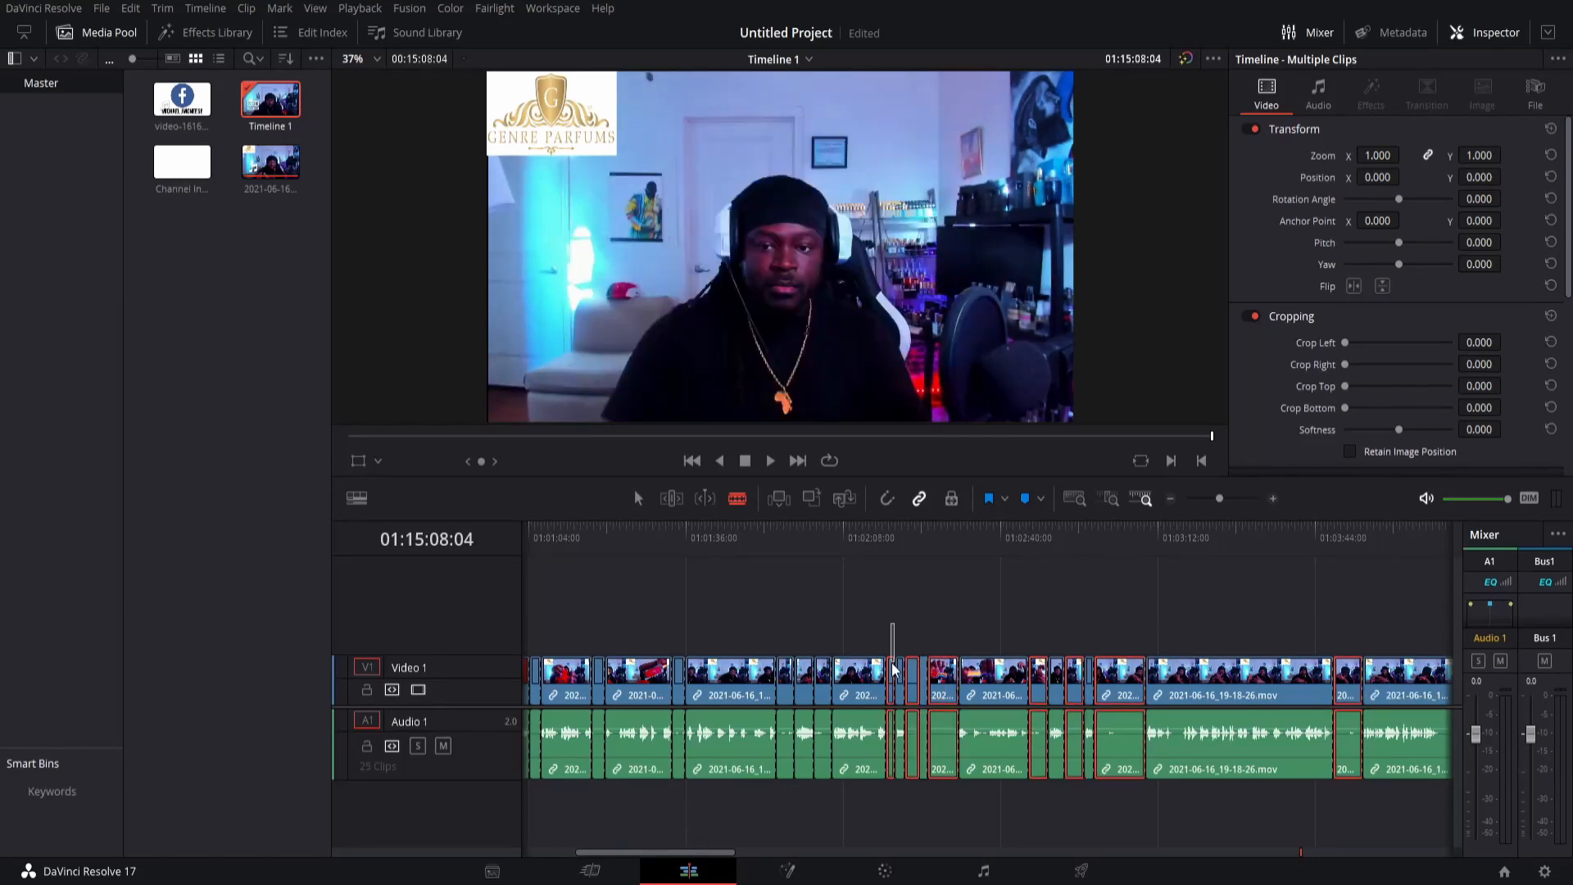
left_click(822, 668, "ctrl")
left_click(785, 667, "ctrl")
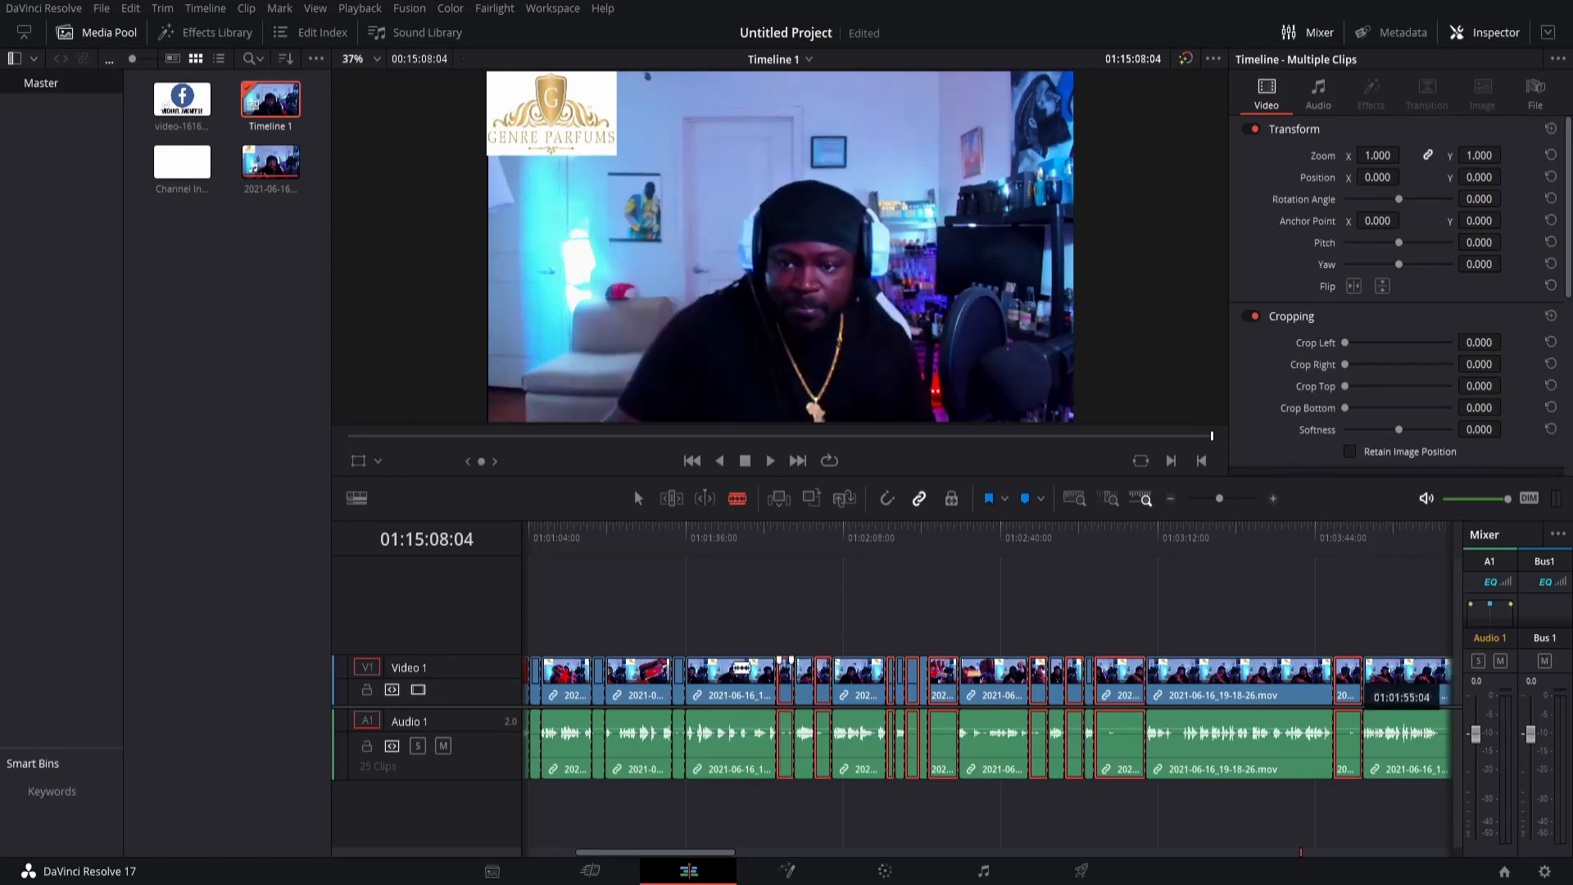
left_click(677, 670, "ctrl")
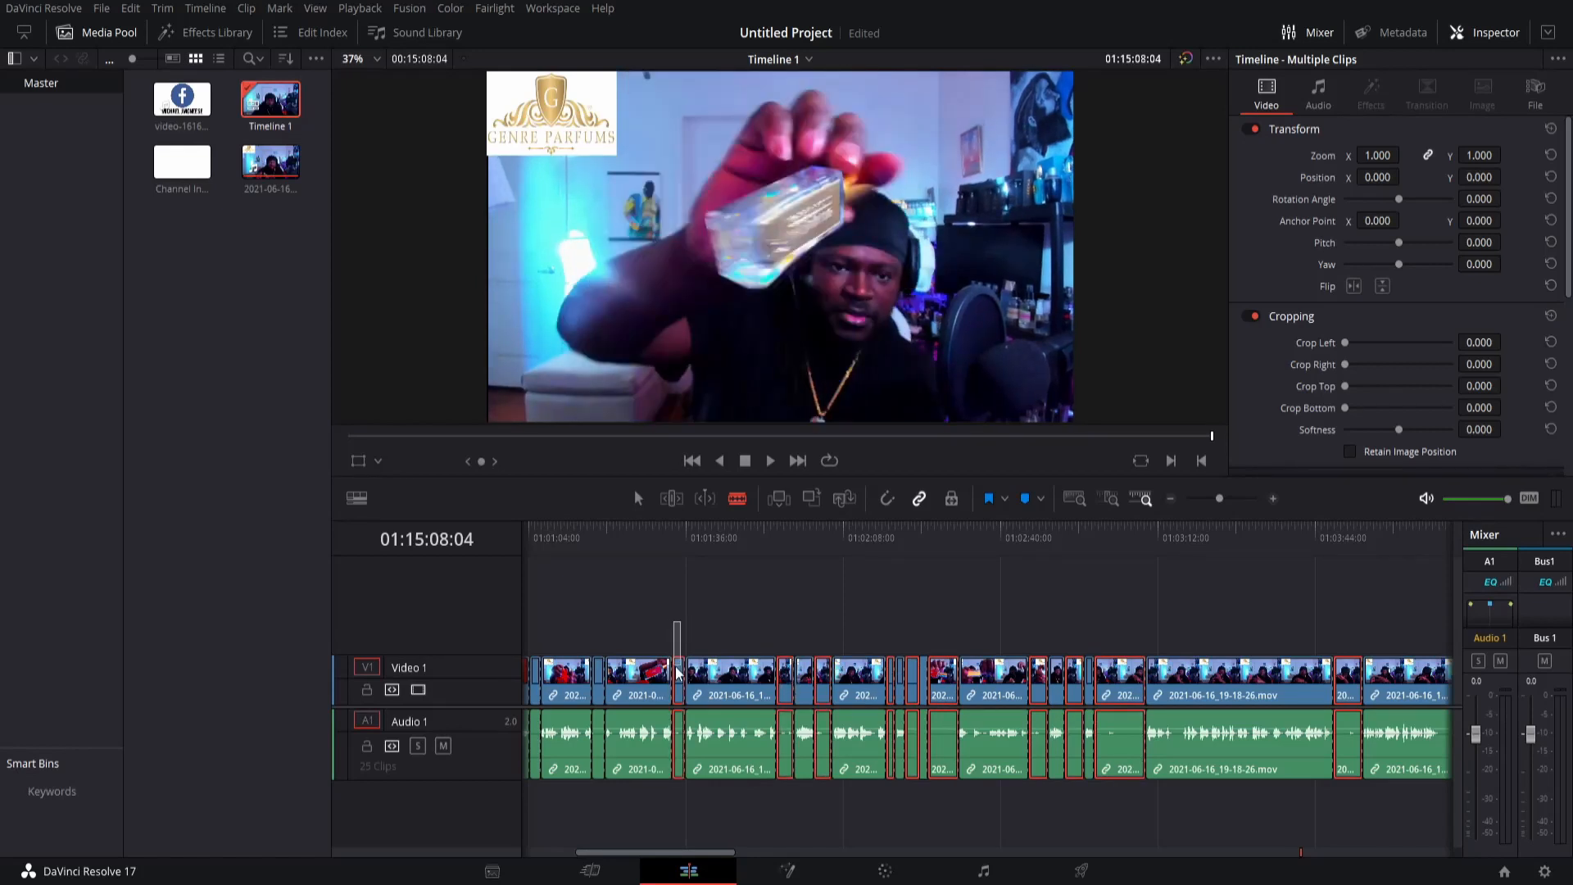
left_click(597, 671, "ctrl")
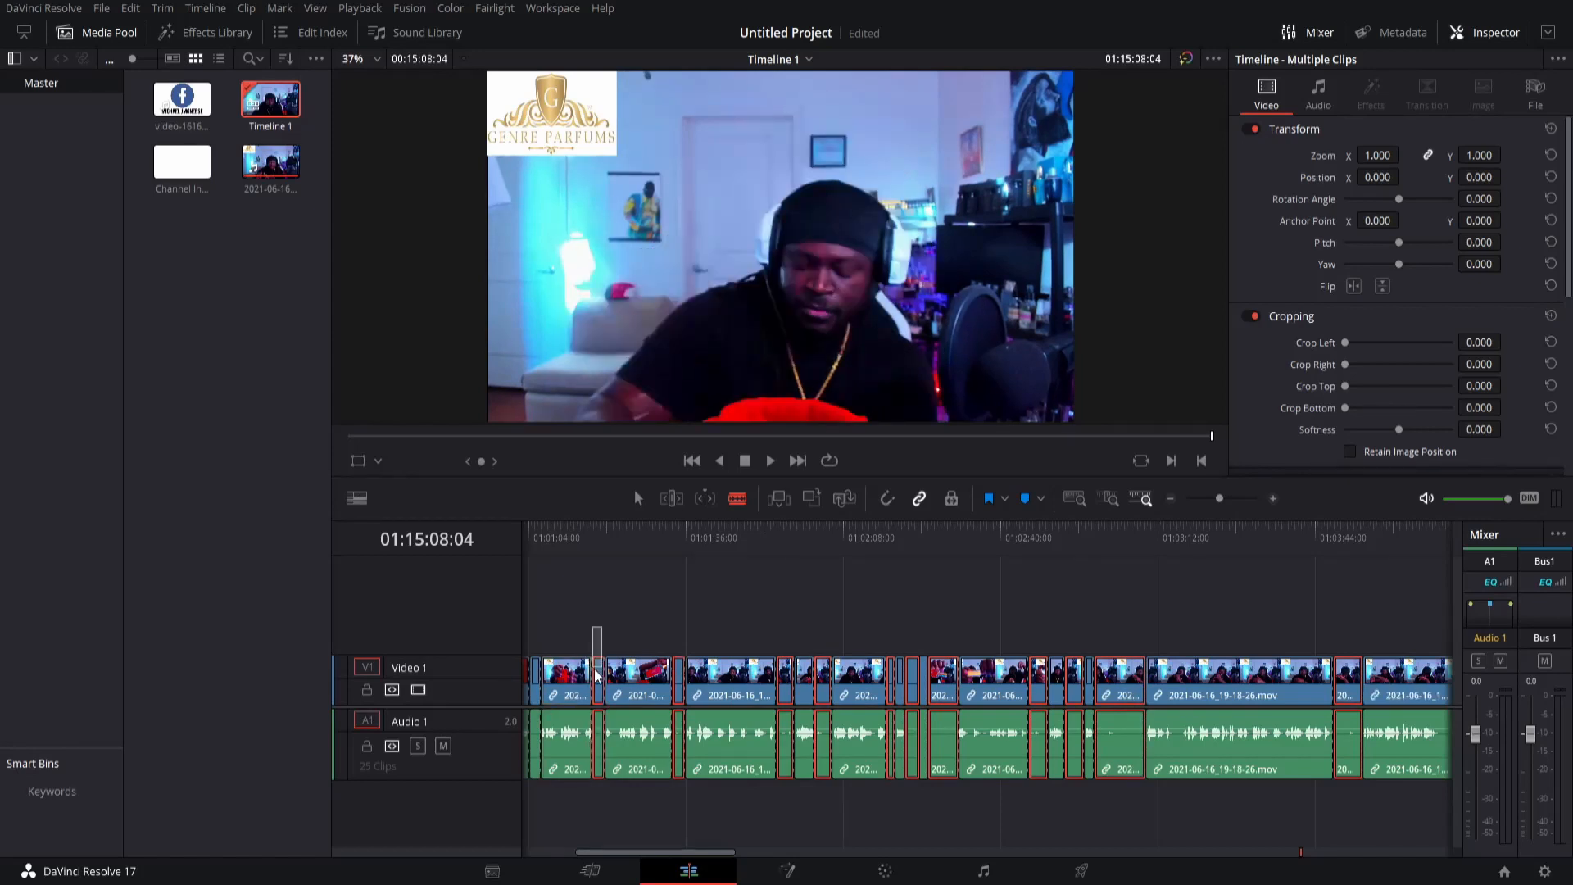
scroll(581, 653, "left", 2)
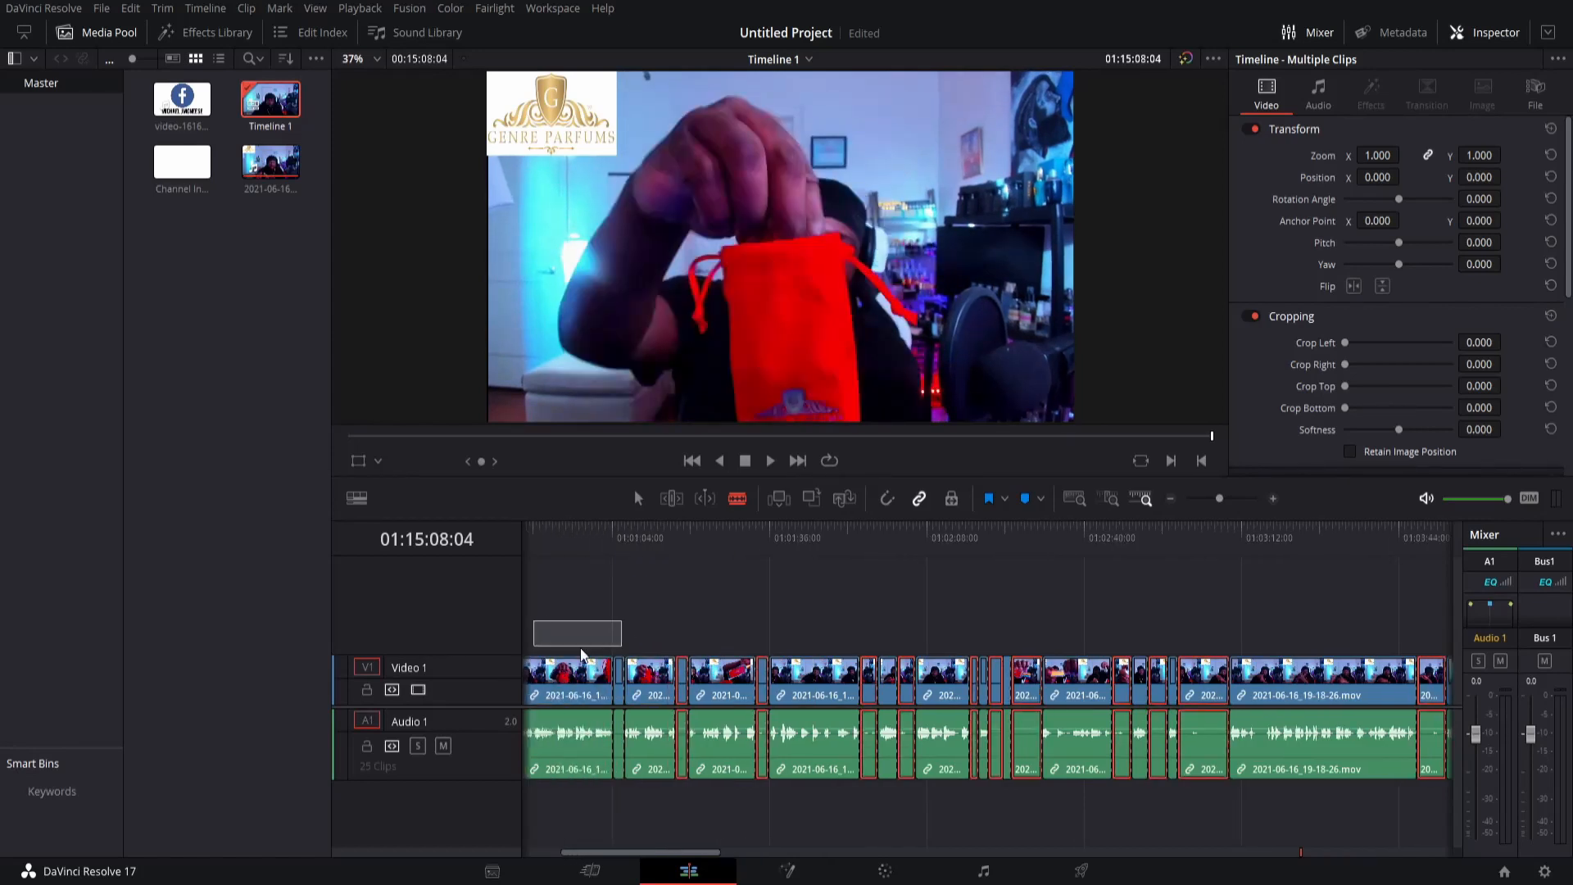
scroll(582, 653, "left", 2)
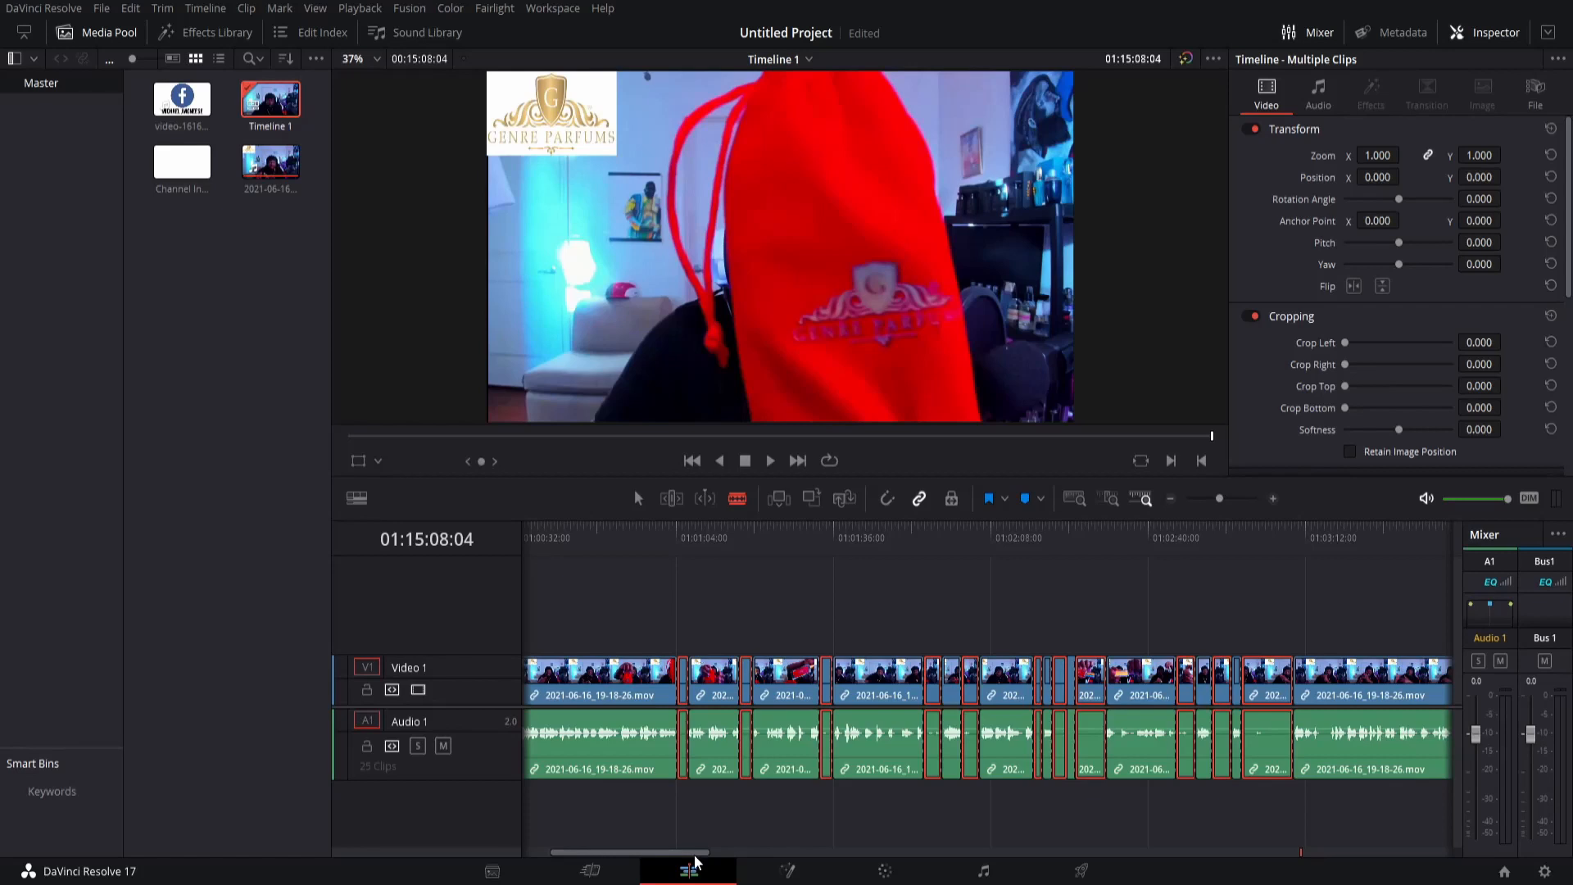
key("Delete")
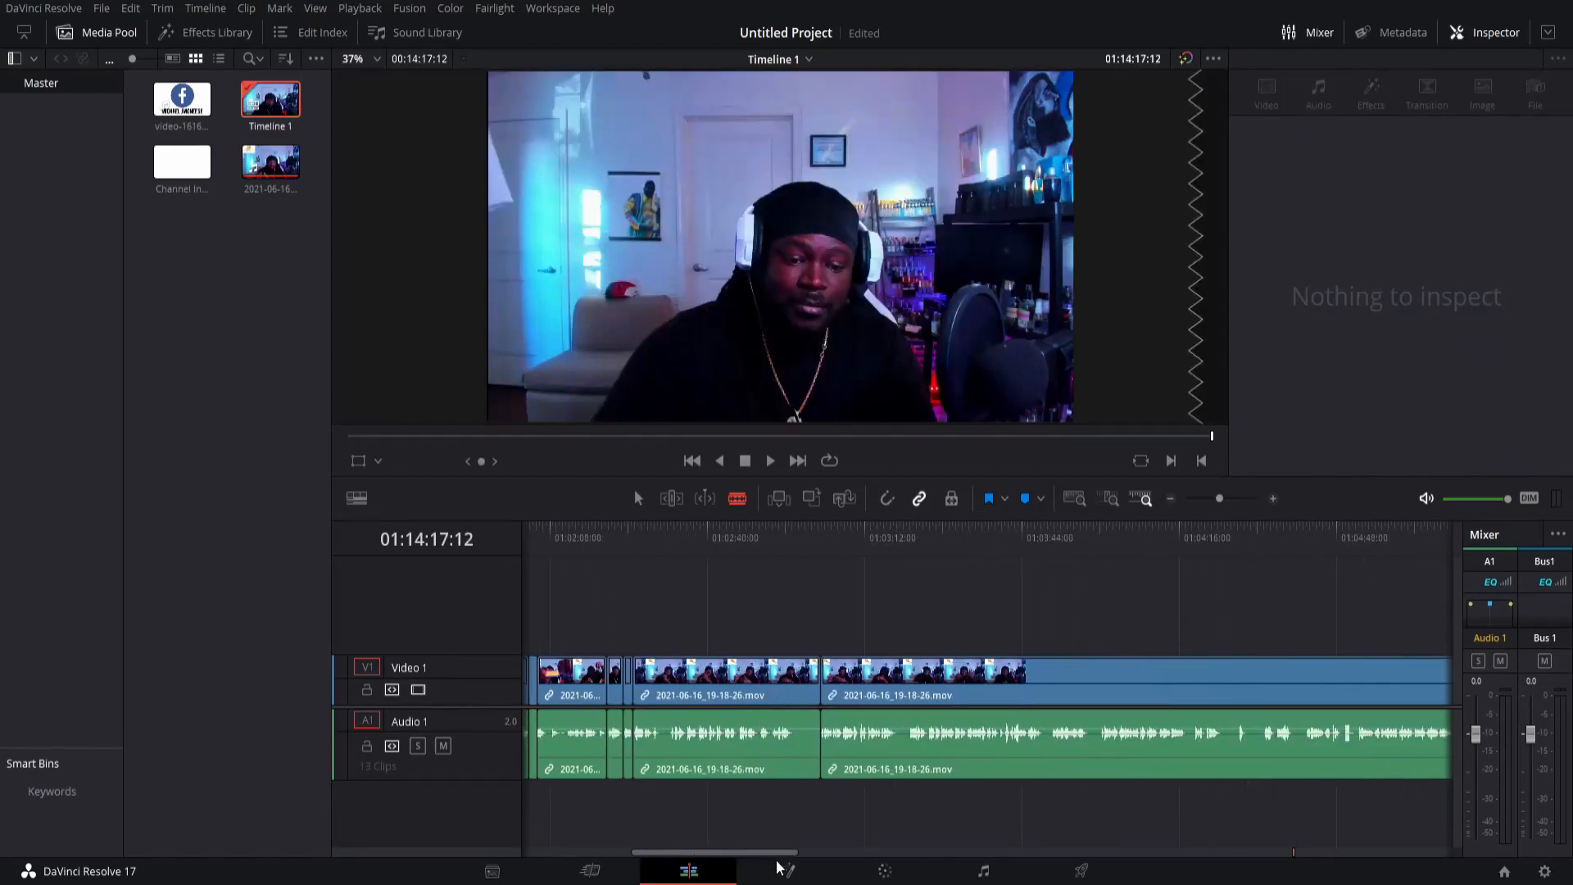
Split the remaining long clip at both ends of the silent gaps starting at about 01:03:18 and 01:03:47.
mouse_move(782, 853)
left_mouse_down()
mouse_move(726, 854)
mouse_move(782, 861)
left_mouse_up()
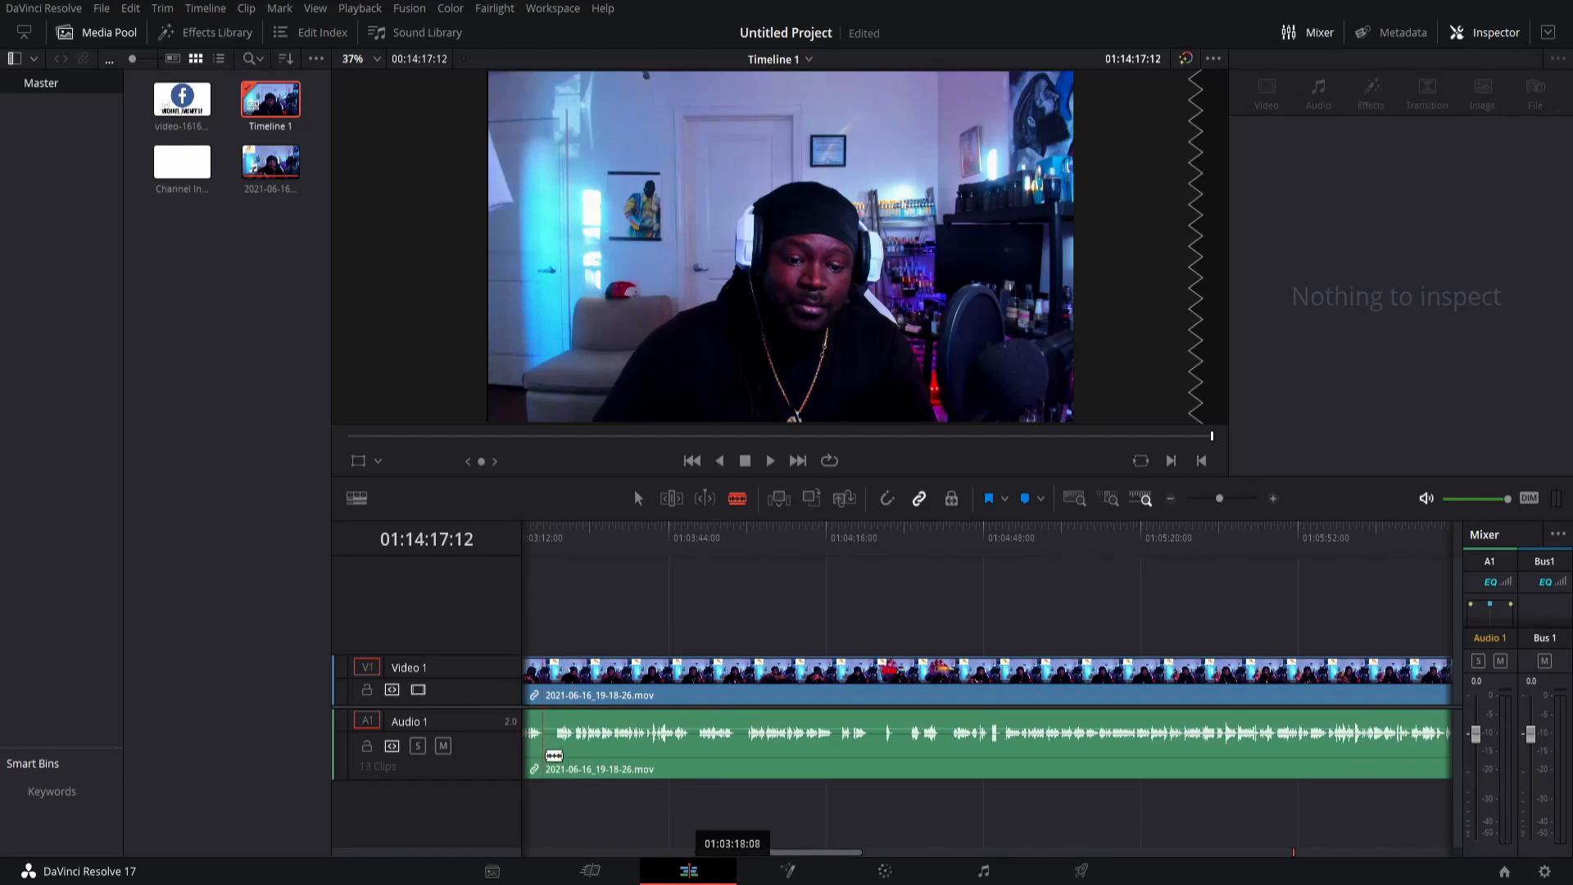
left_click(560, 753)
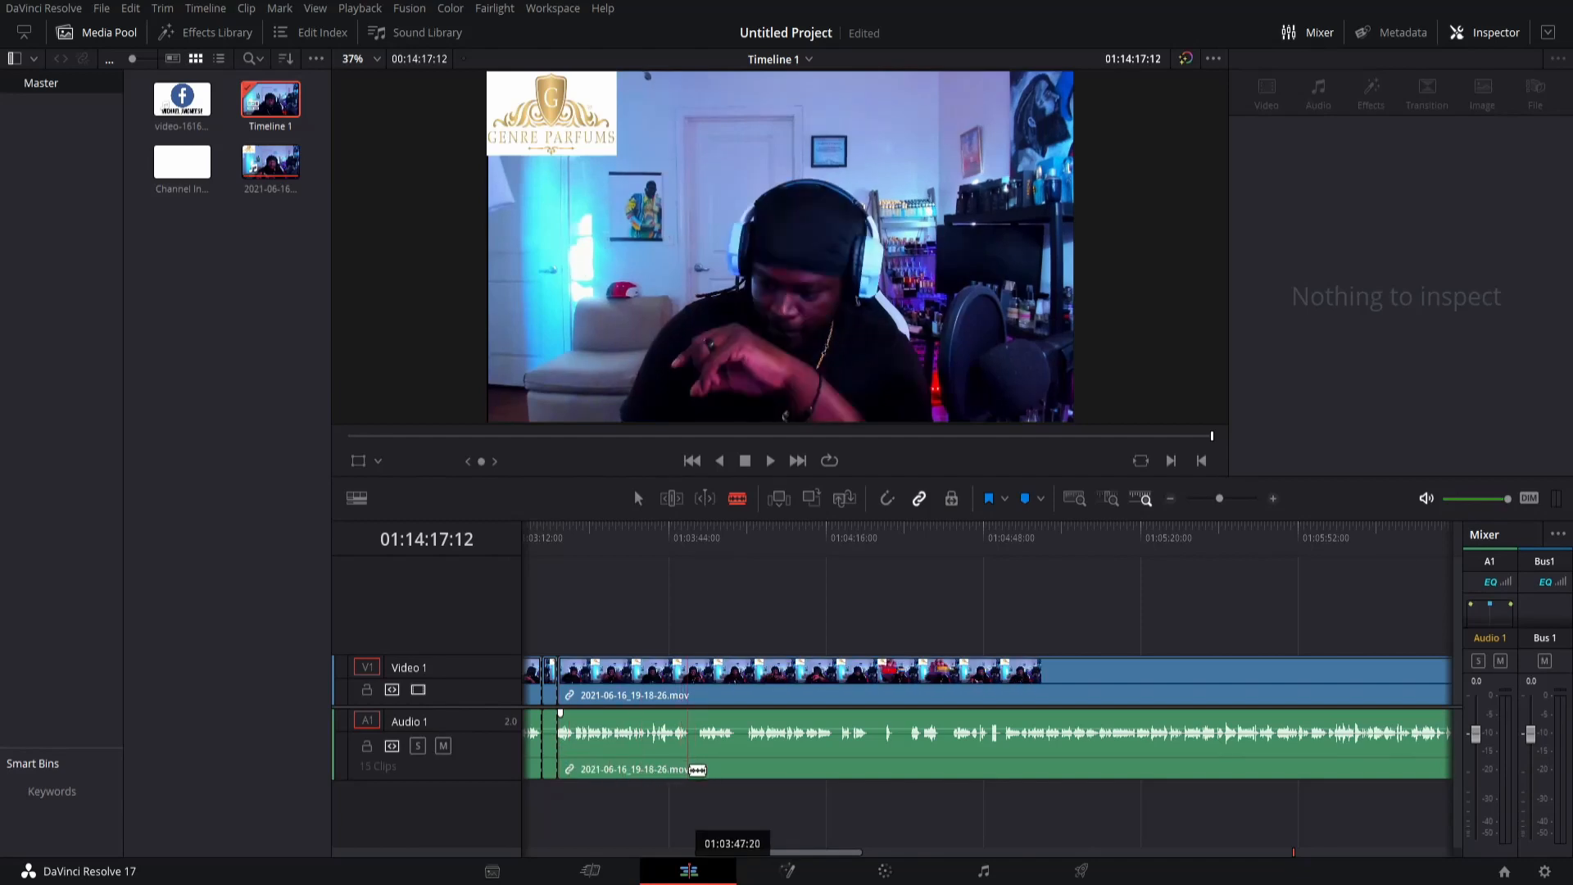
left_click(689, 768)
left_click(700, 770)
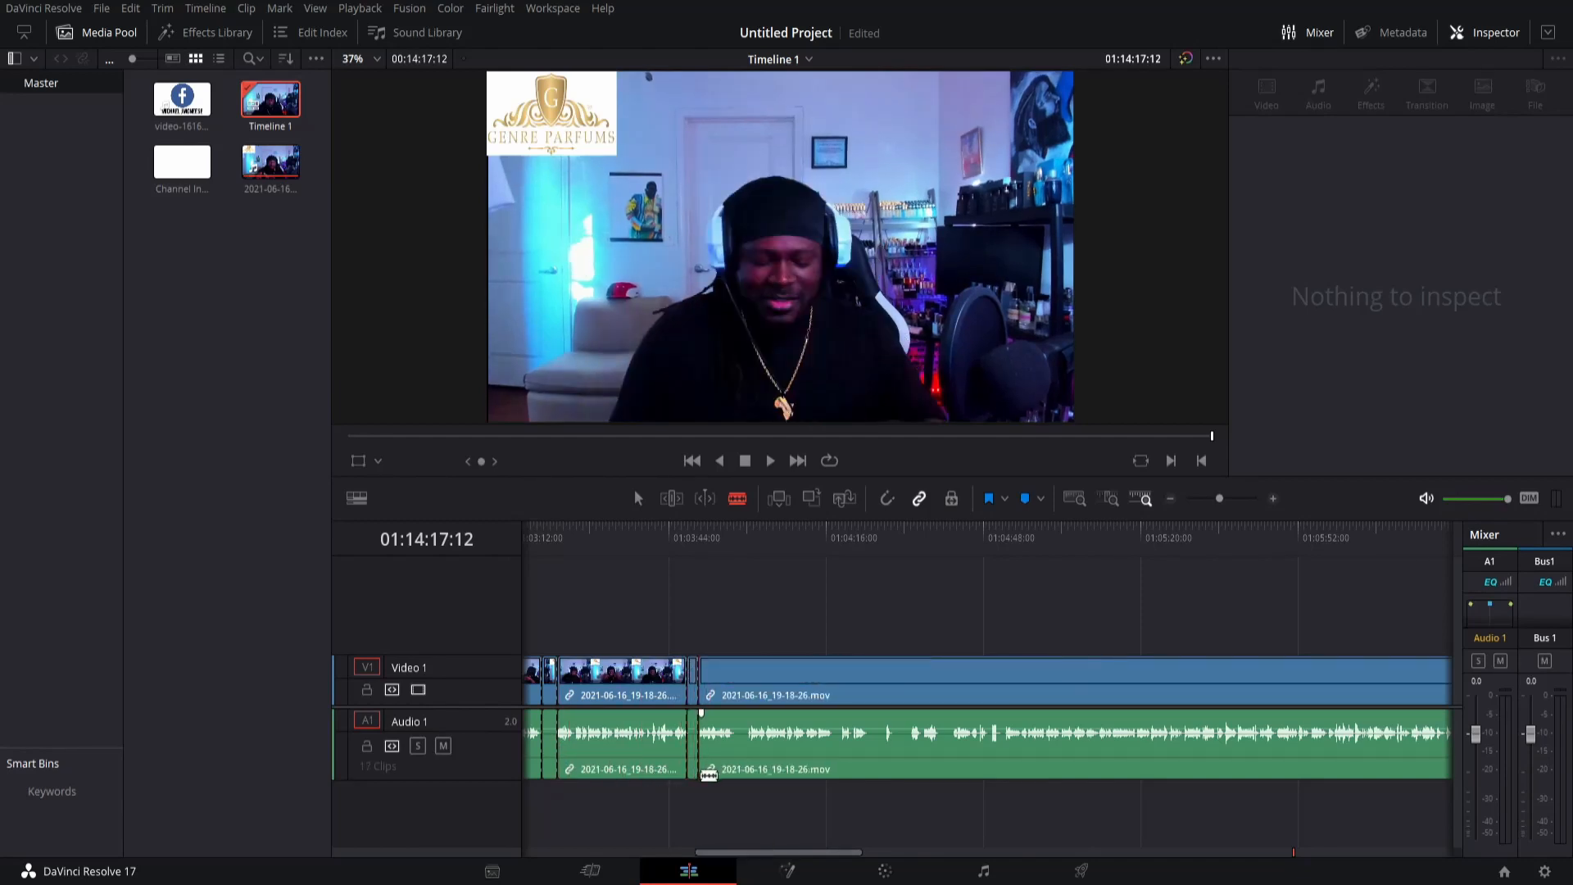
Split the remaining long clip at the edges of its silent gaps, from about 01:03:57 through 01:10:21.
left_click(736, 770)
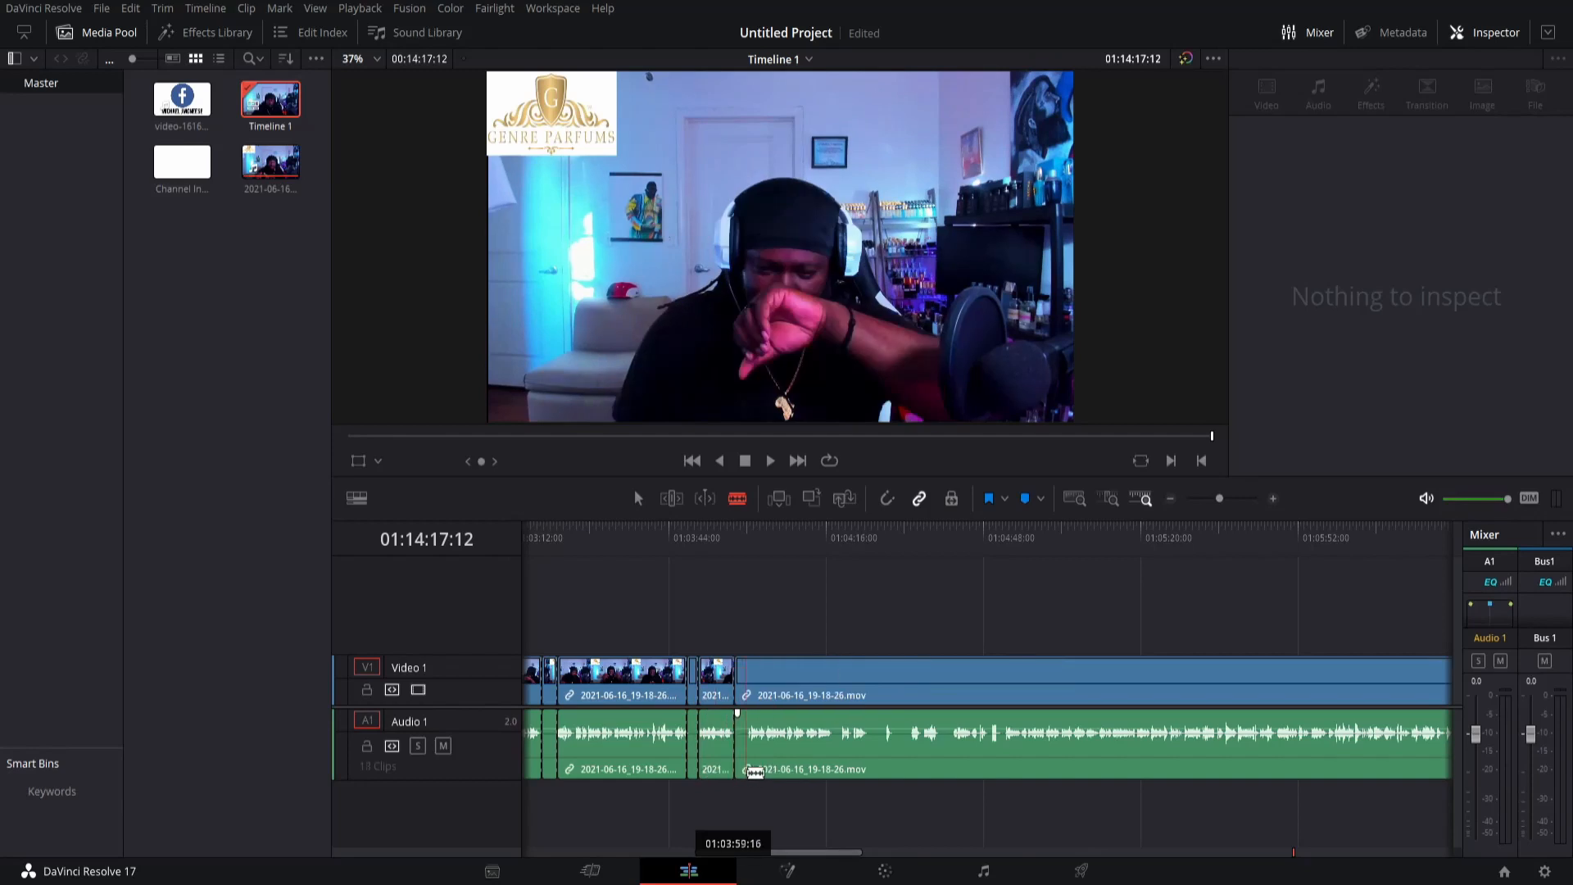
left_click(780, 774)
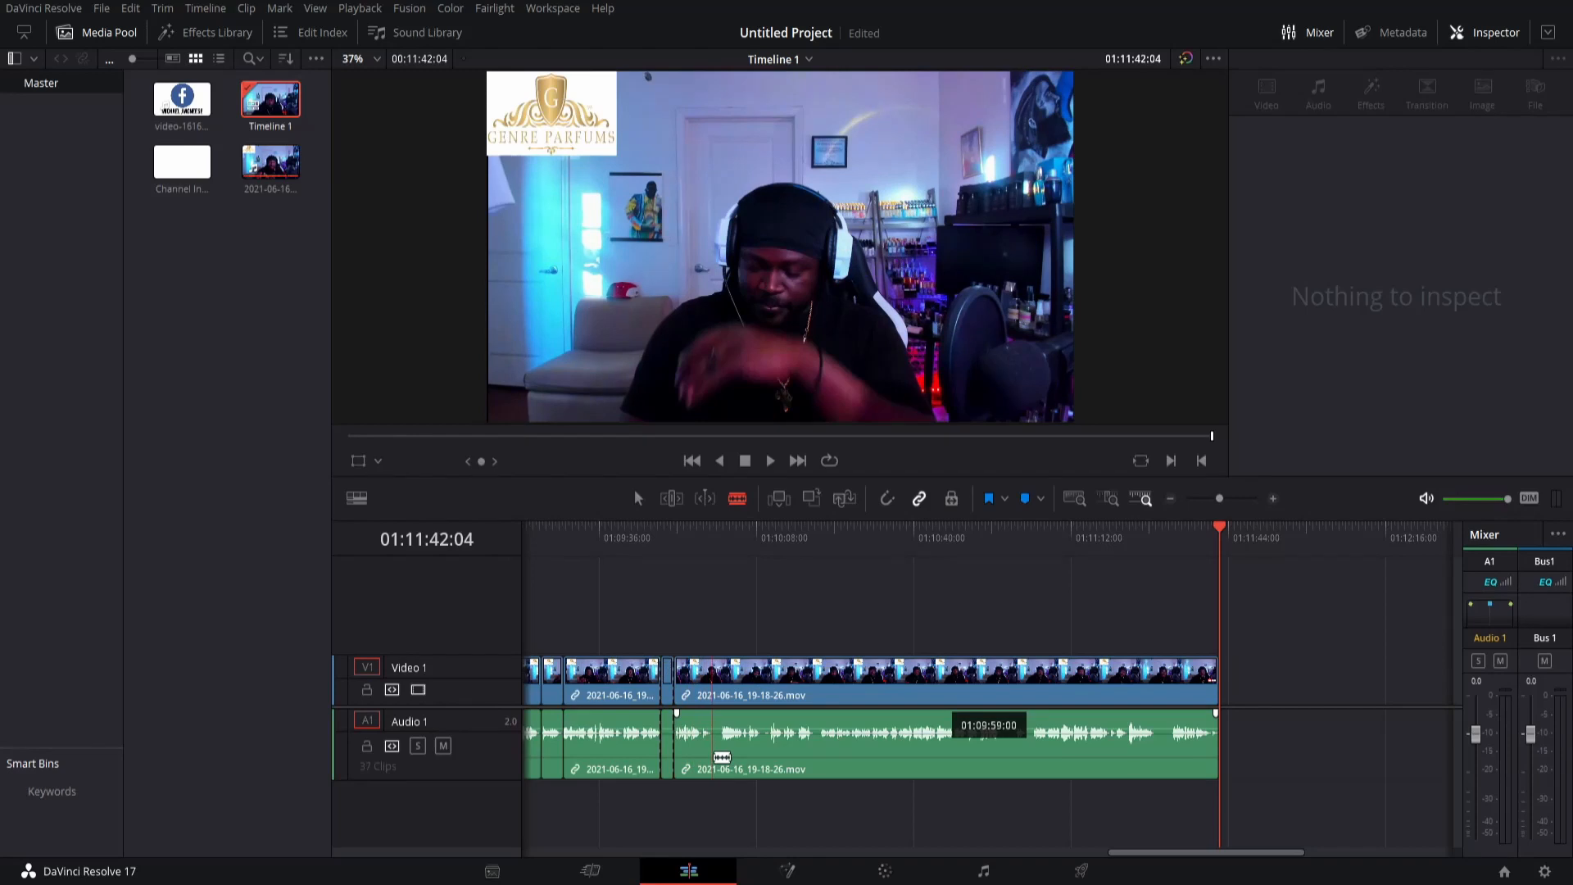
left_click(713, 757)
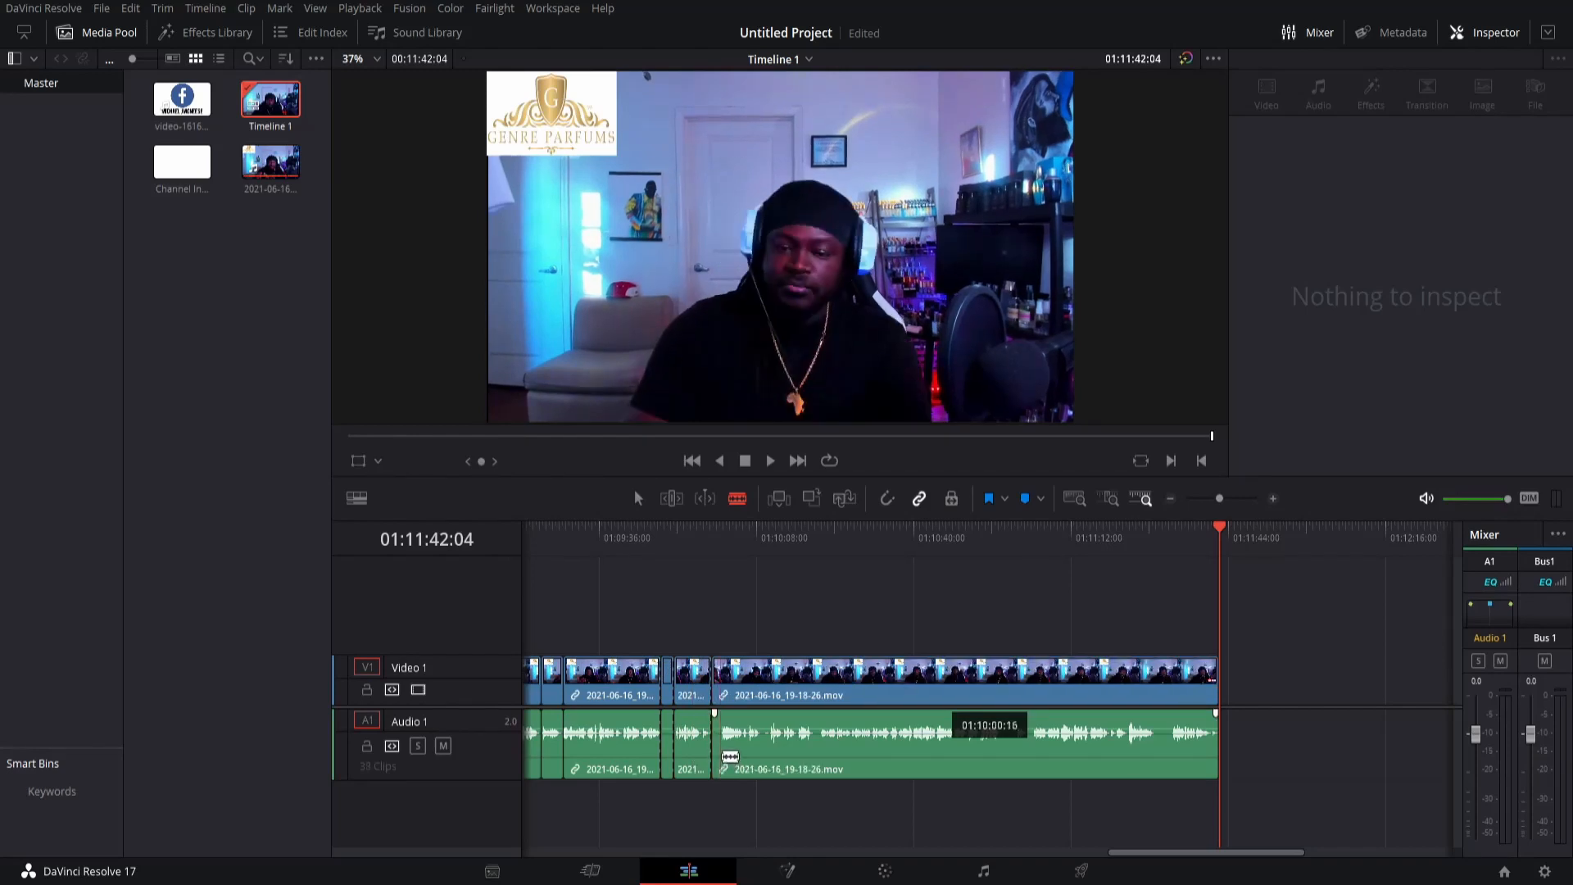
left_click(721, 755)
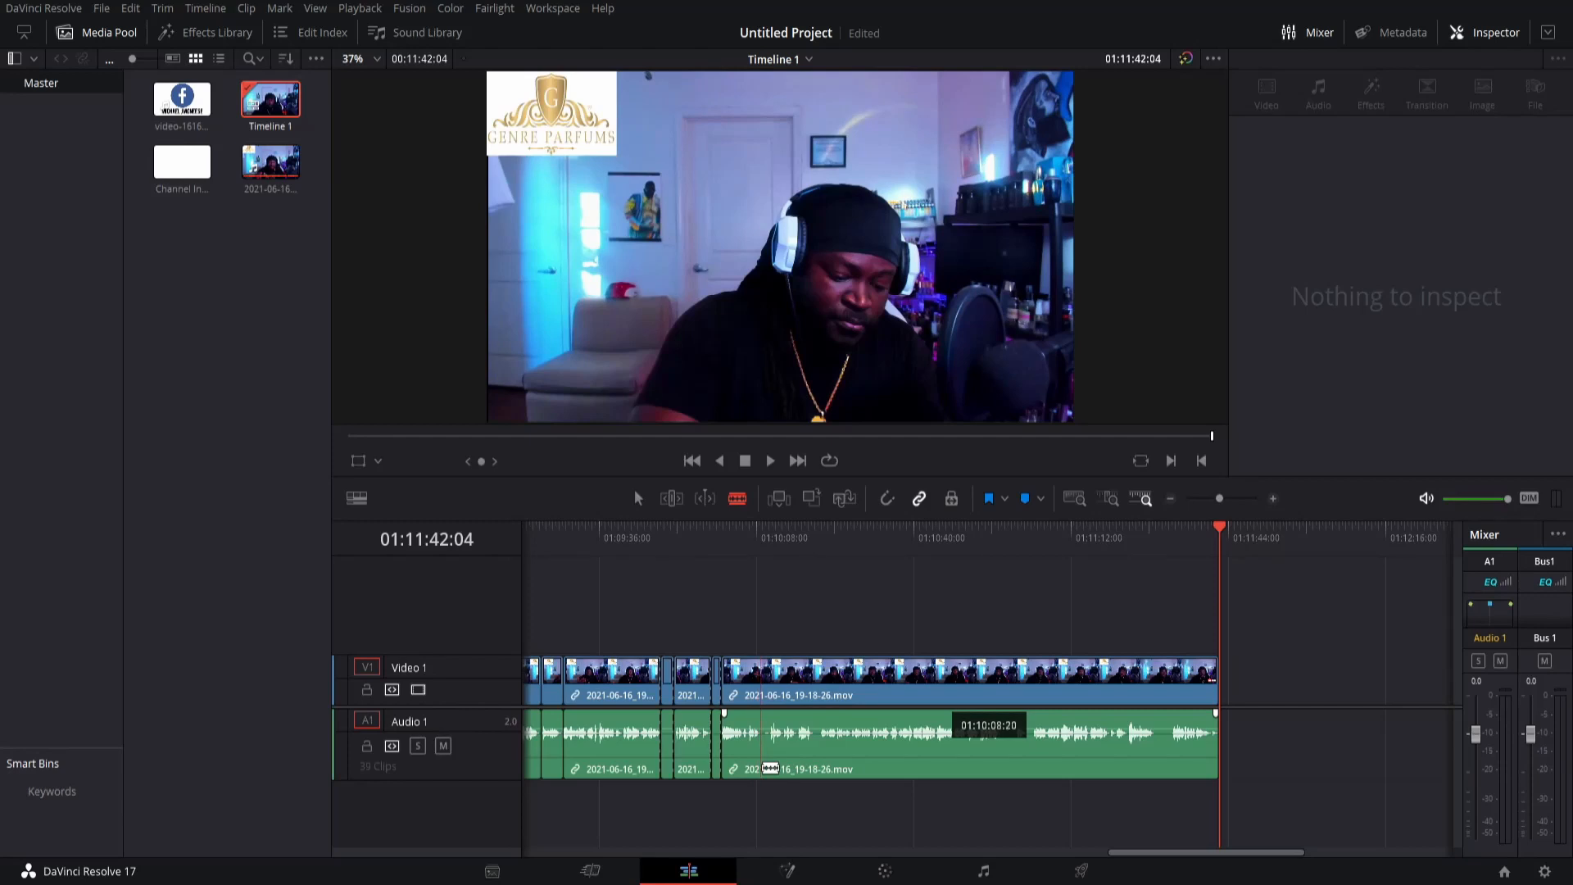
left_click(763, 766)
left_click(771, 763)
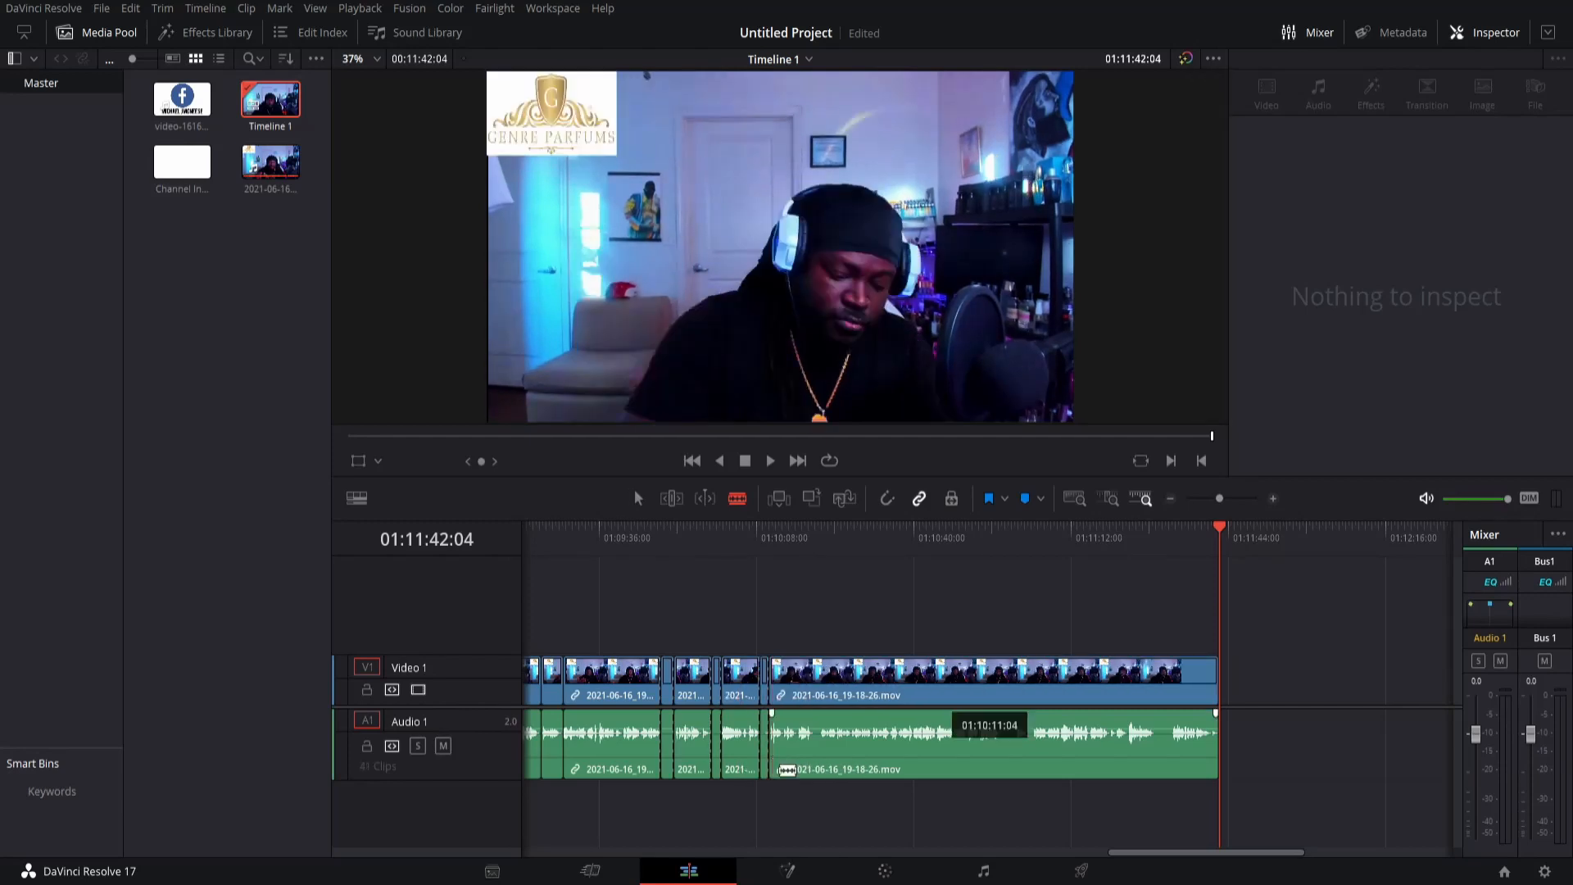
left_click(821, 764)
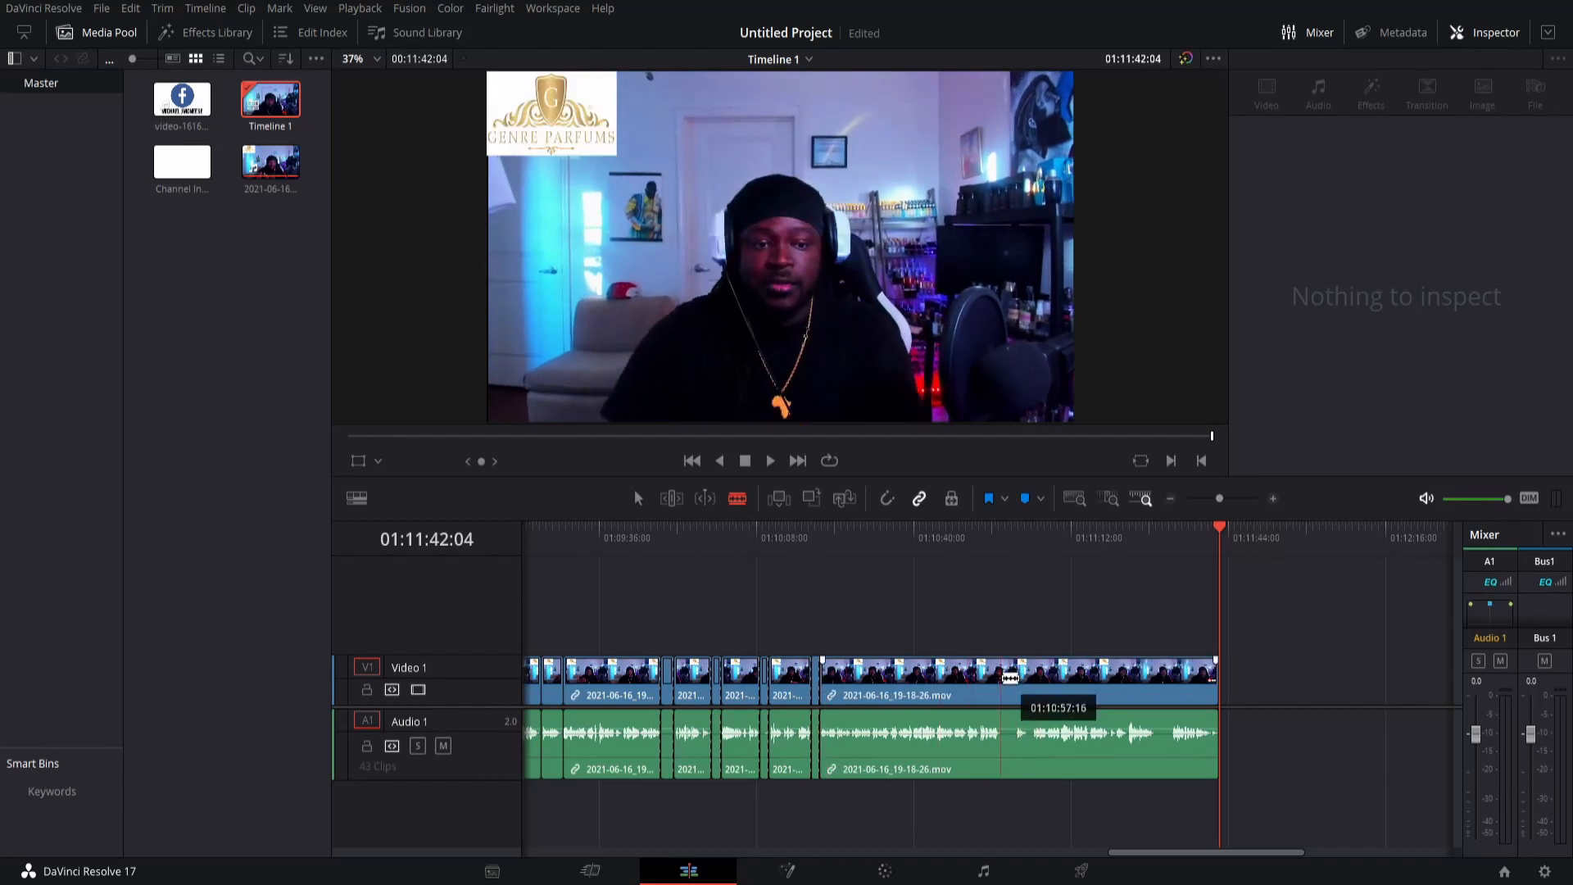
Split the final clip at about 01:10:57, 01:11:04, 01:11:28 and 01:11:32, around its last two silent stretches.
left_click(1021, 675)
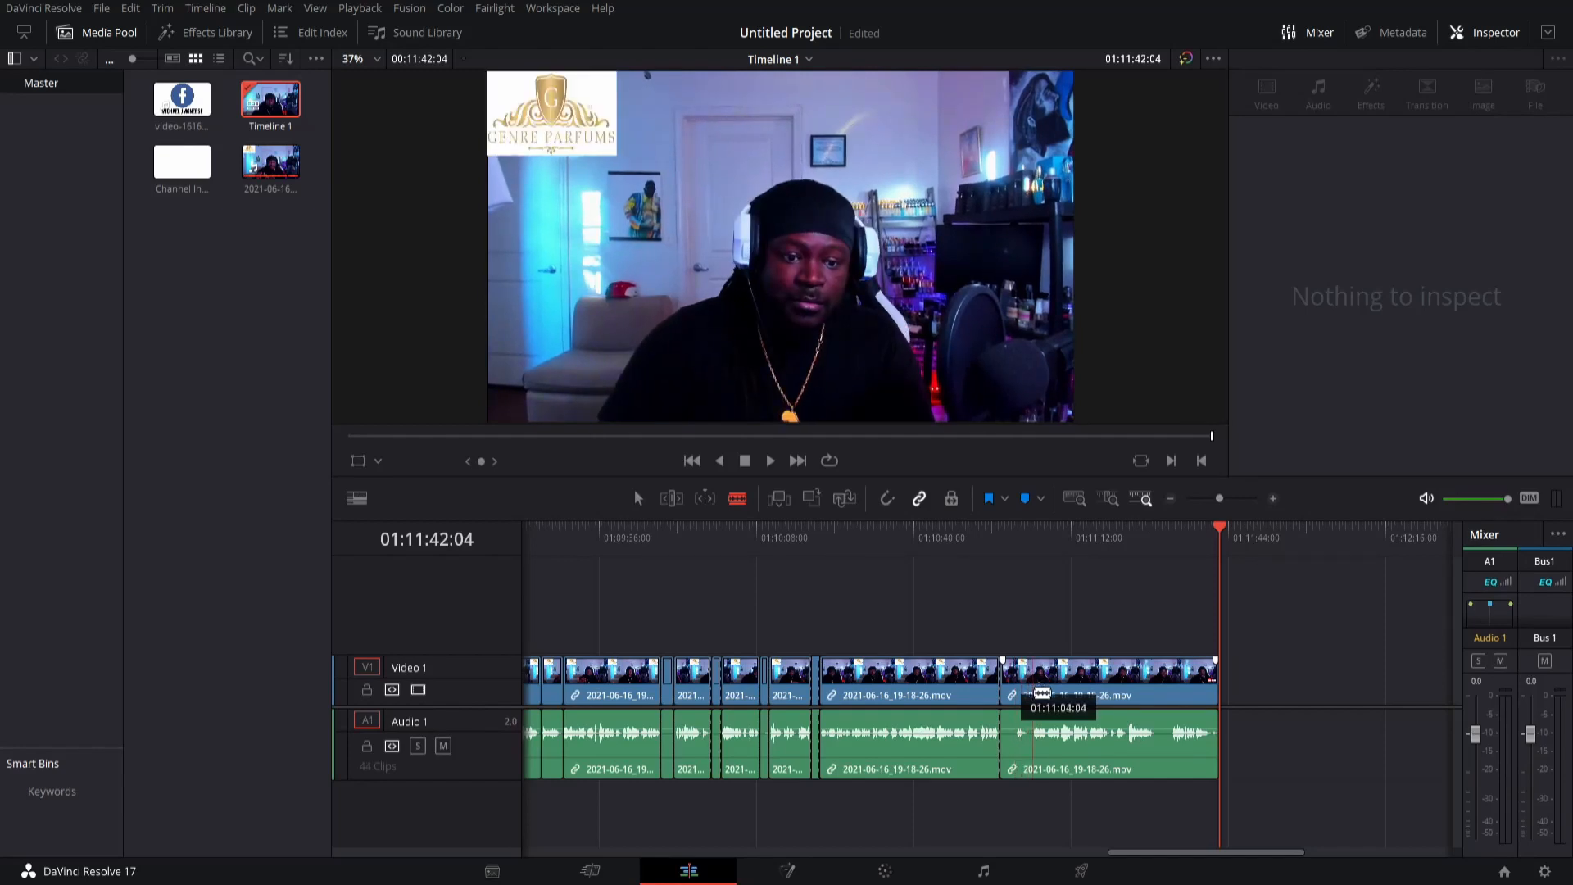
left_click(1042, 693)
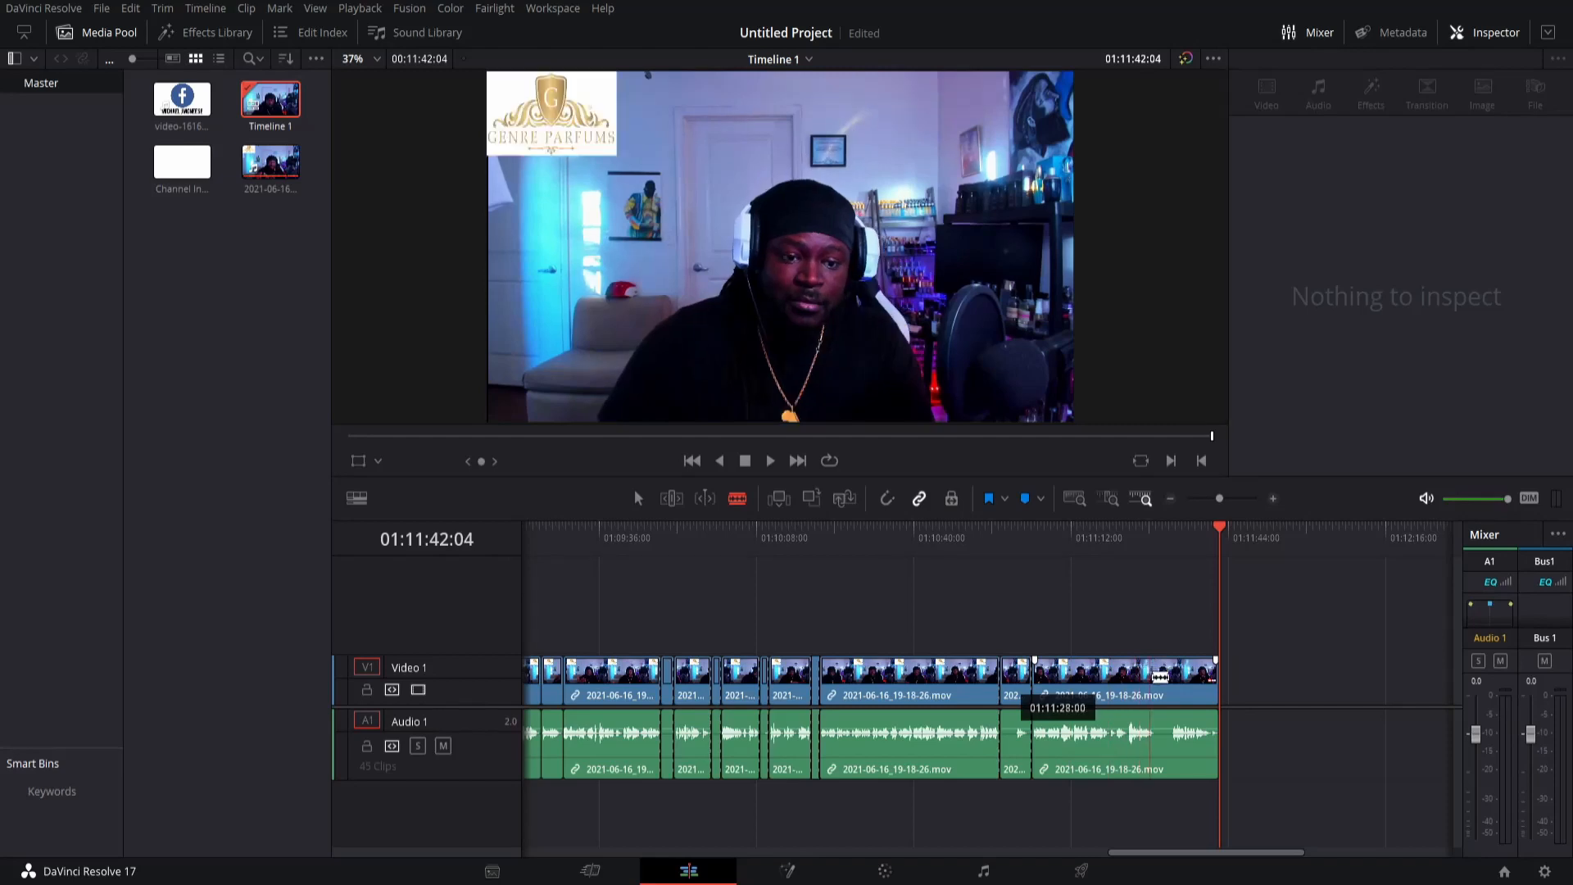
left_click(1156, 674)
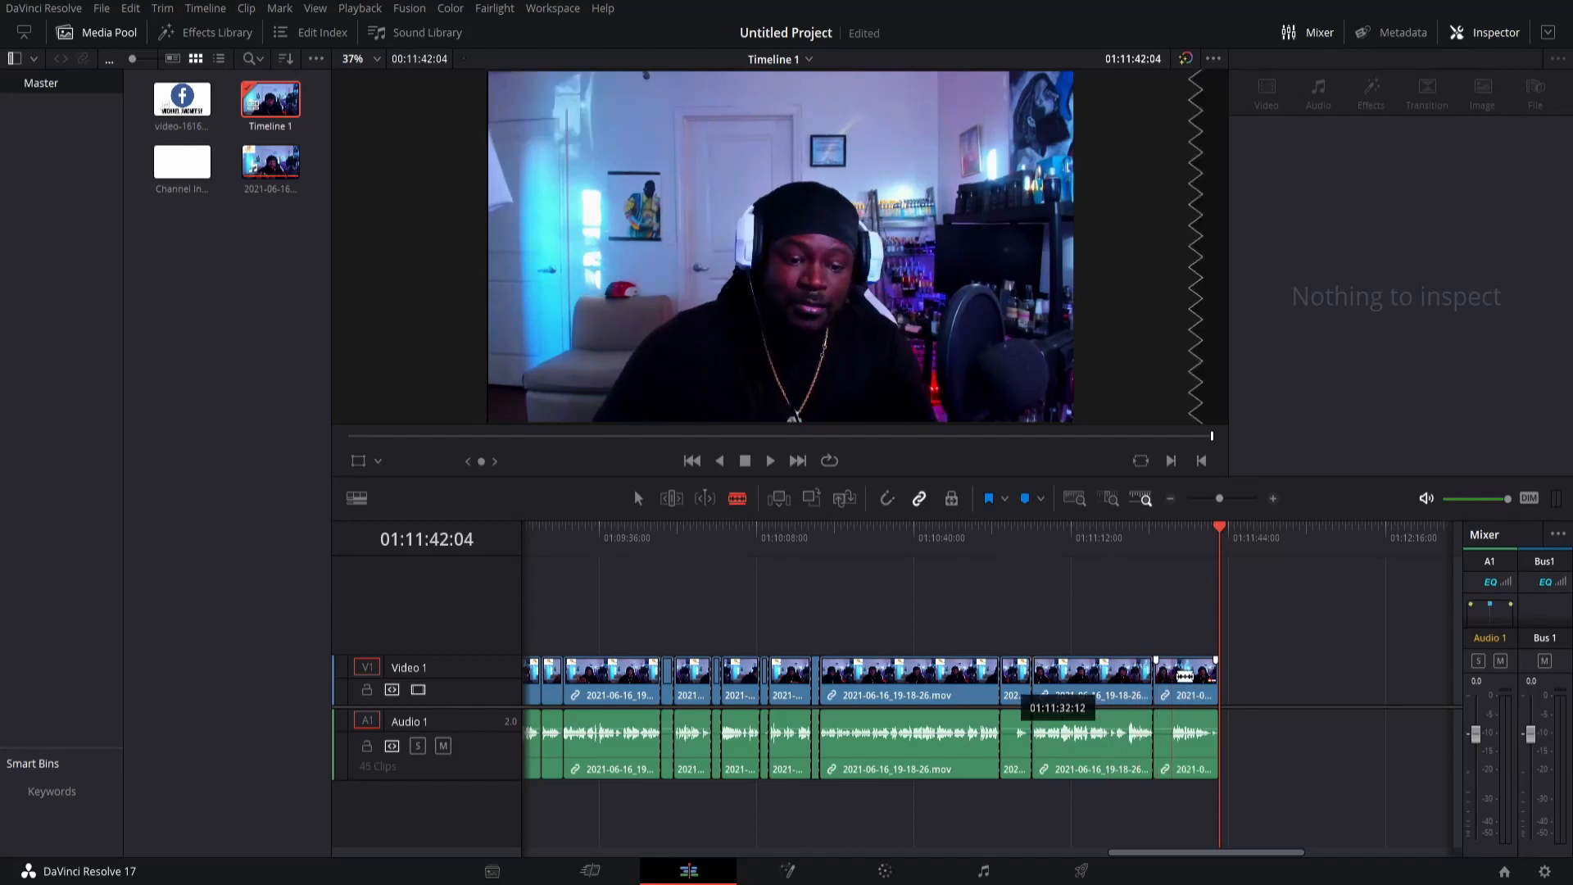
left_click(1173, 679)
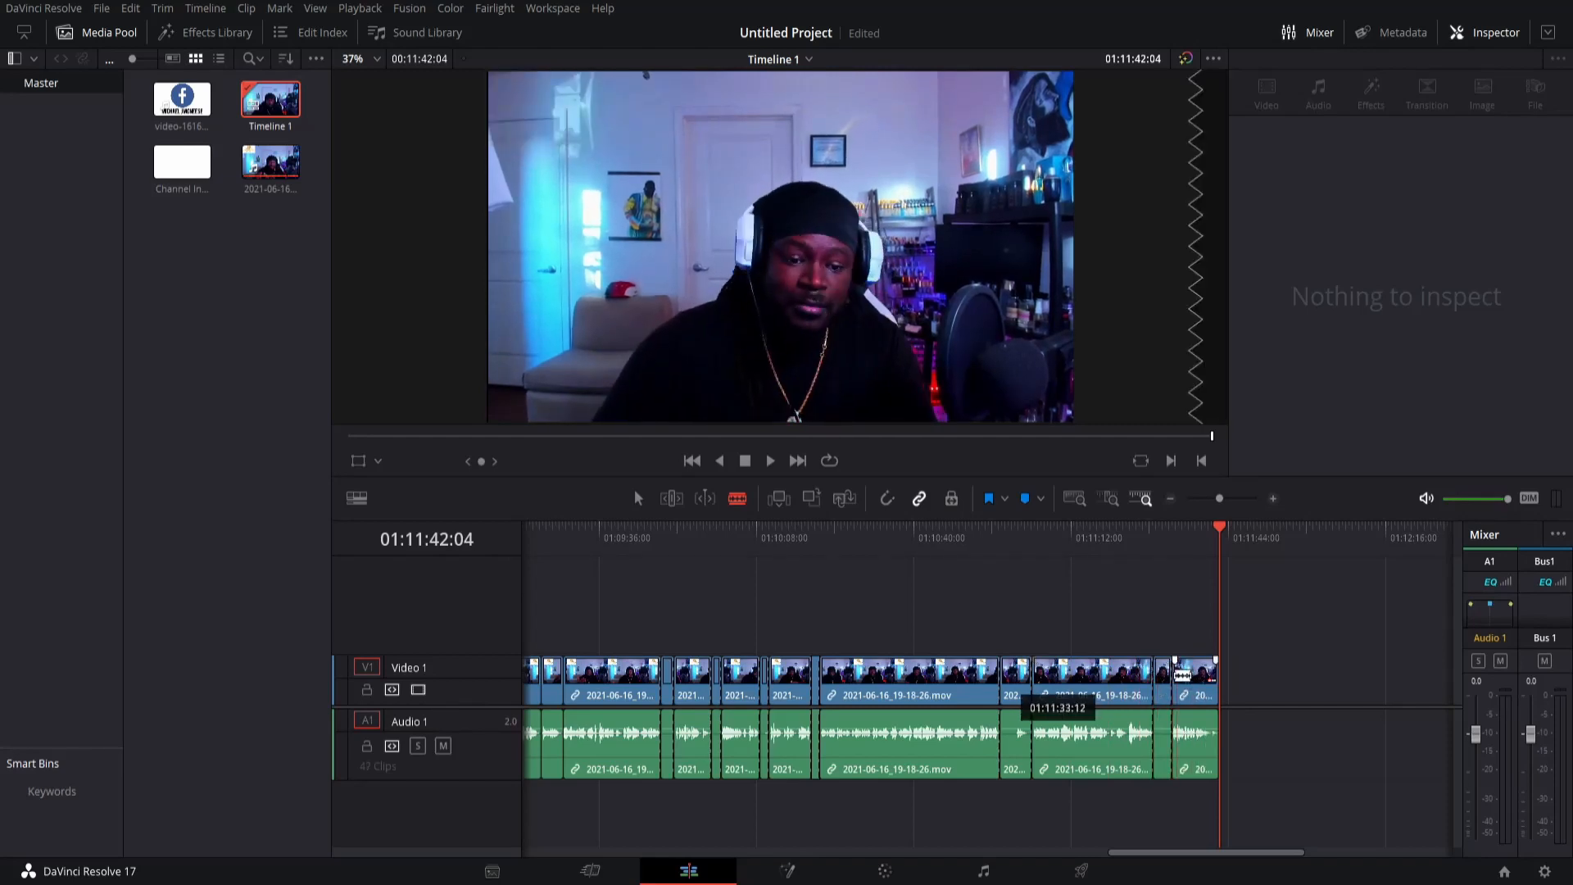
Select all the cut-off silent segments between about 01:09:50 and 01:11:32 together and ripple-delete them.
left_click(1163, 668)
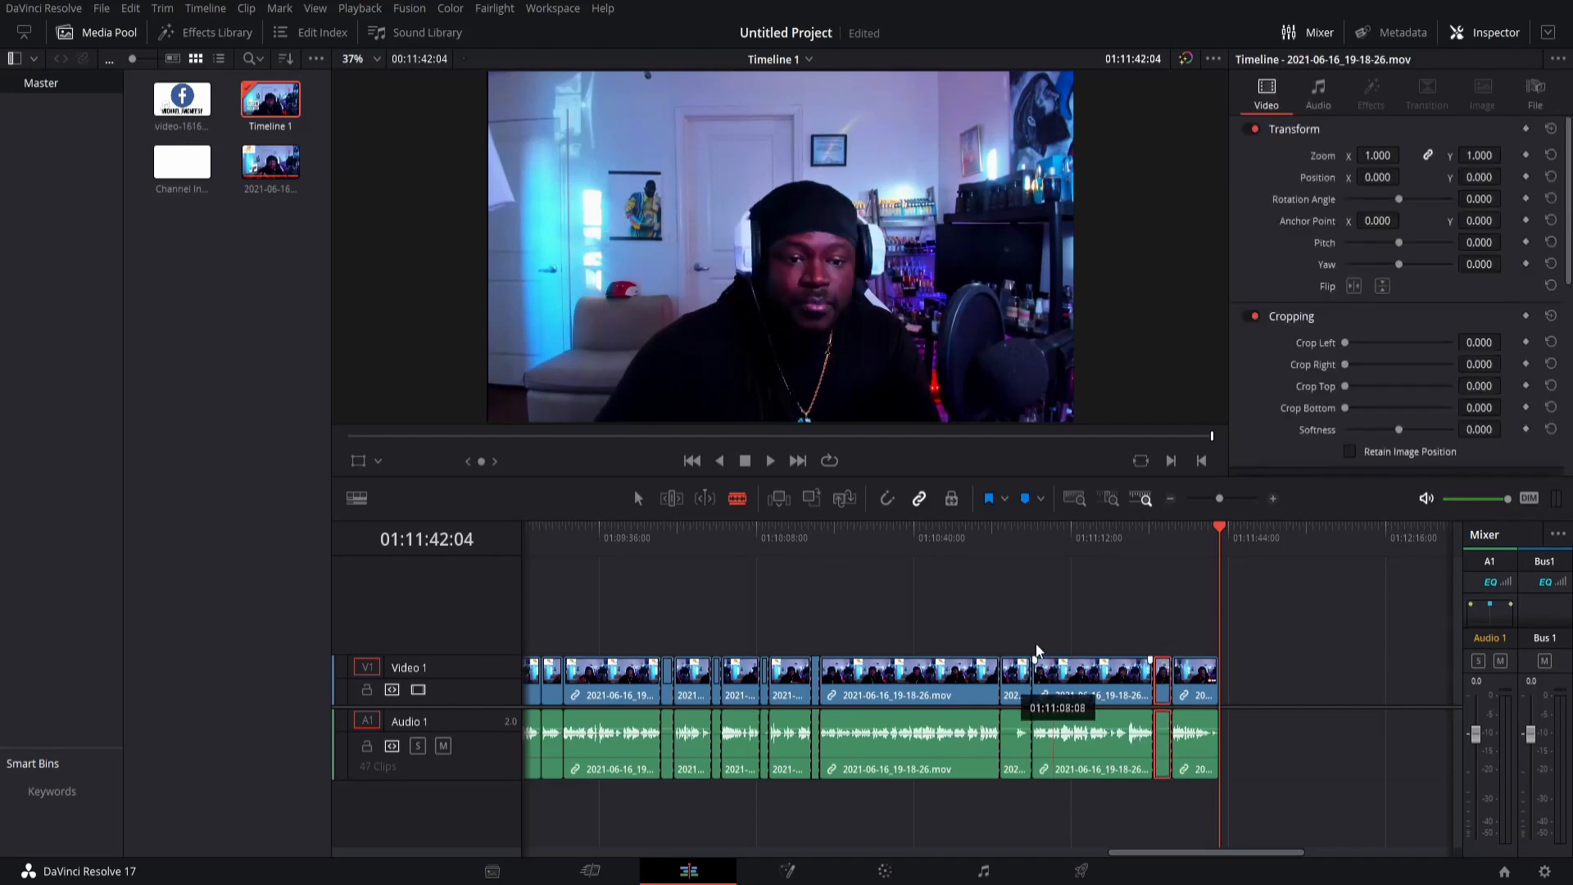
left_click(1014, 673, "ctrl")
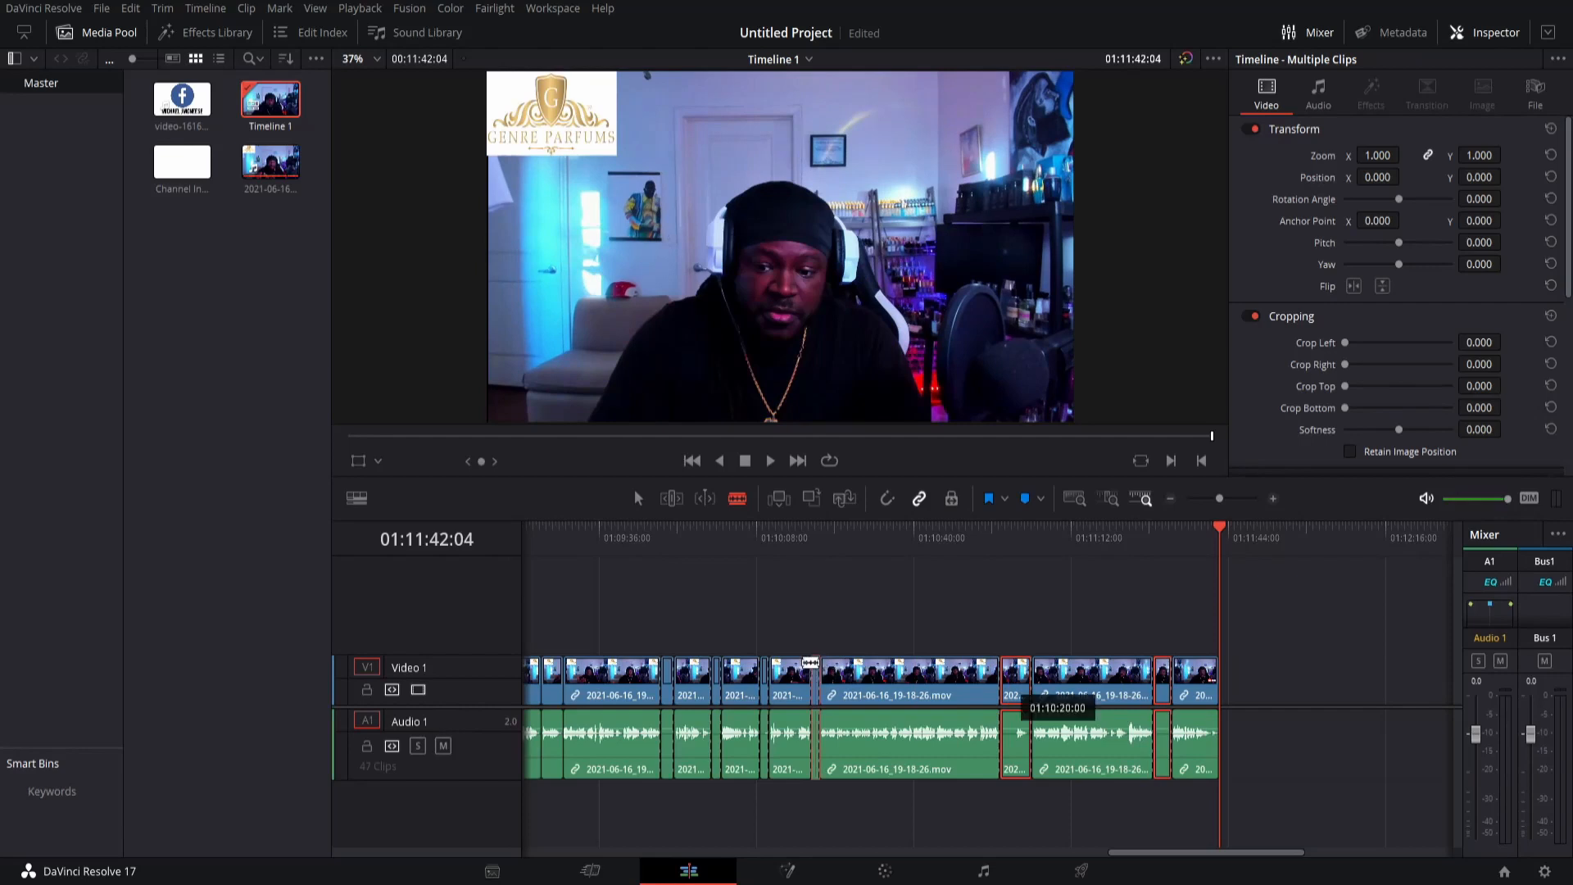
left_click(764, 659, "ctrl")
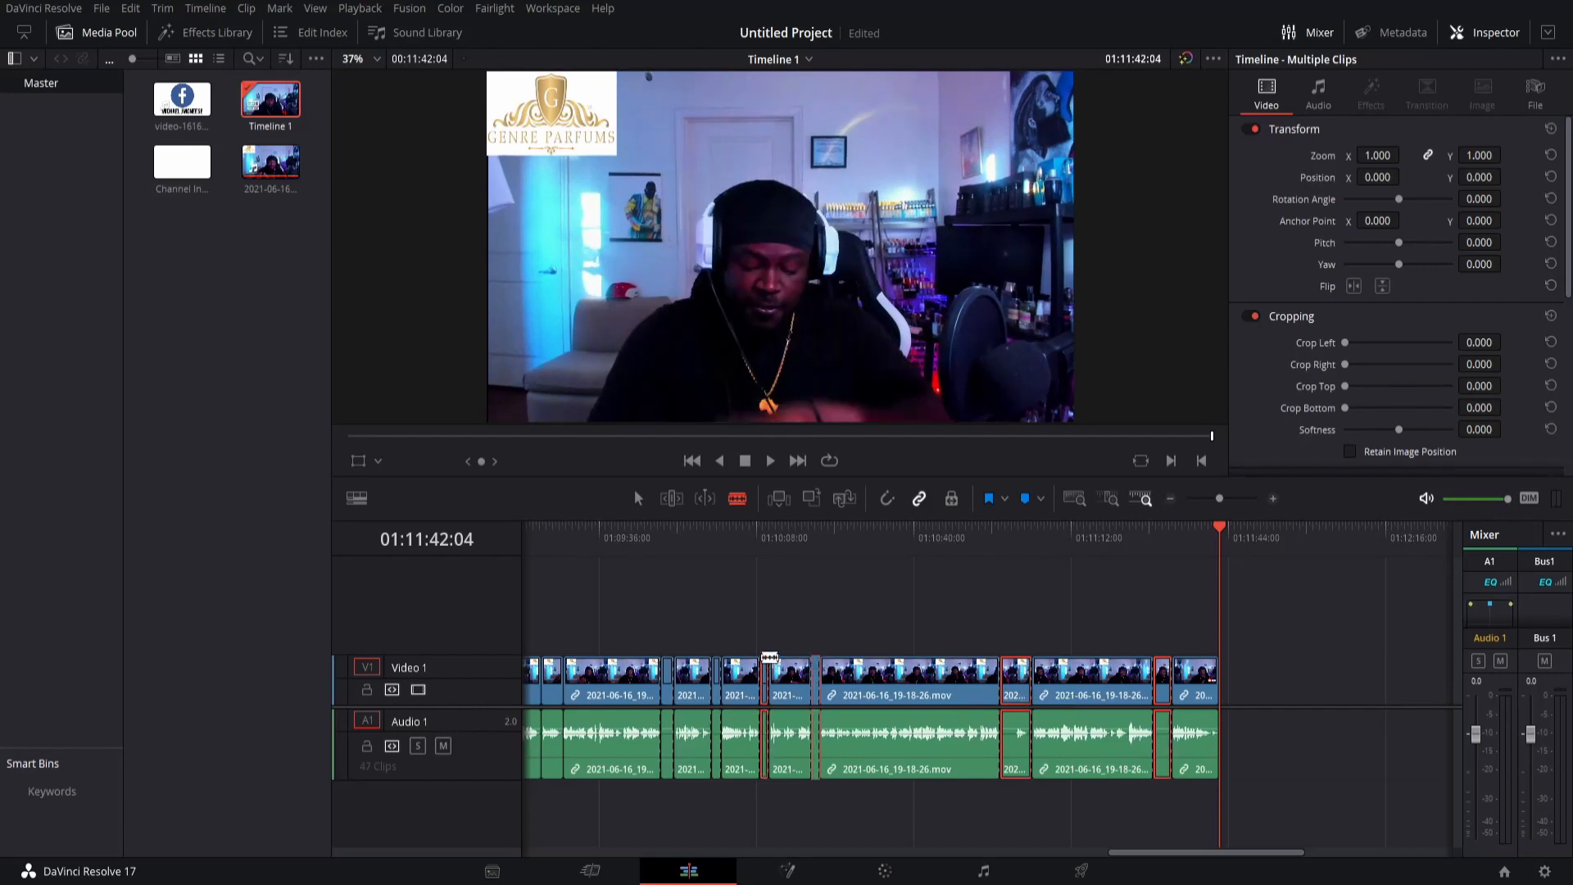
left_click(717, 660, "ctrl")
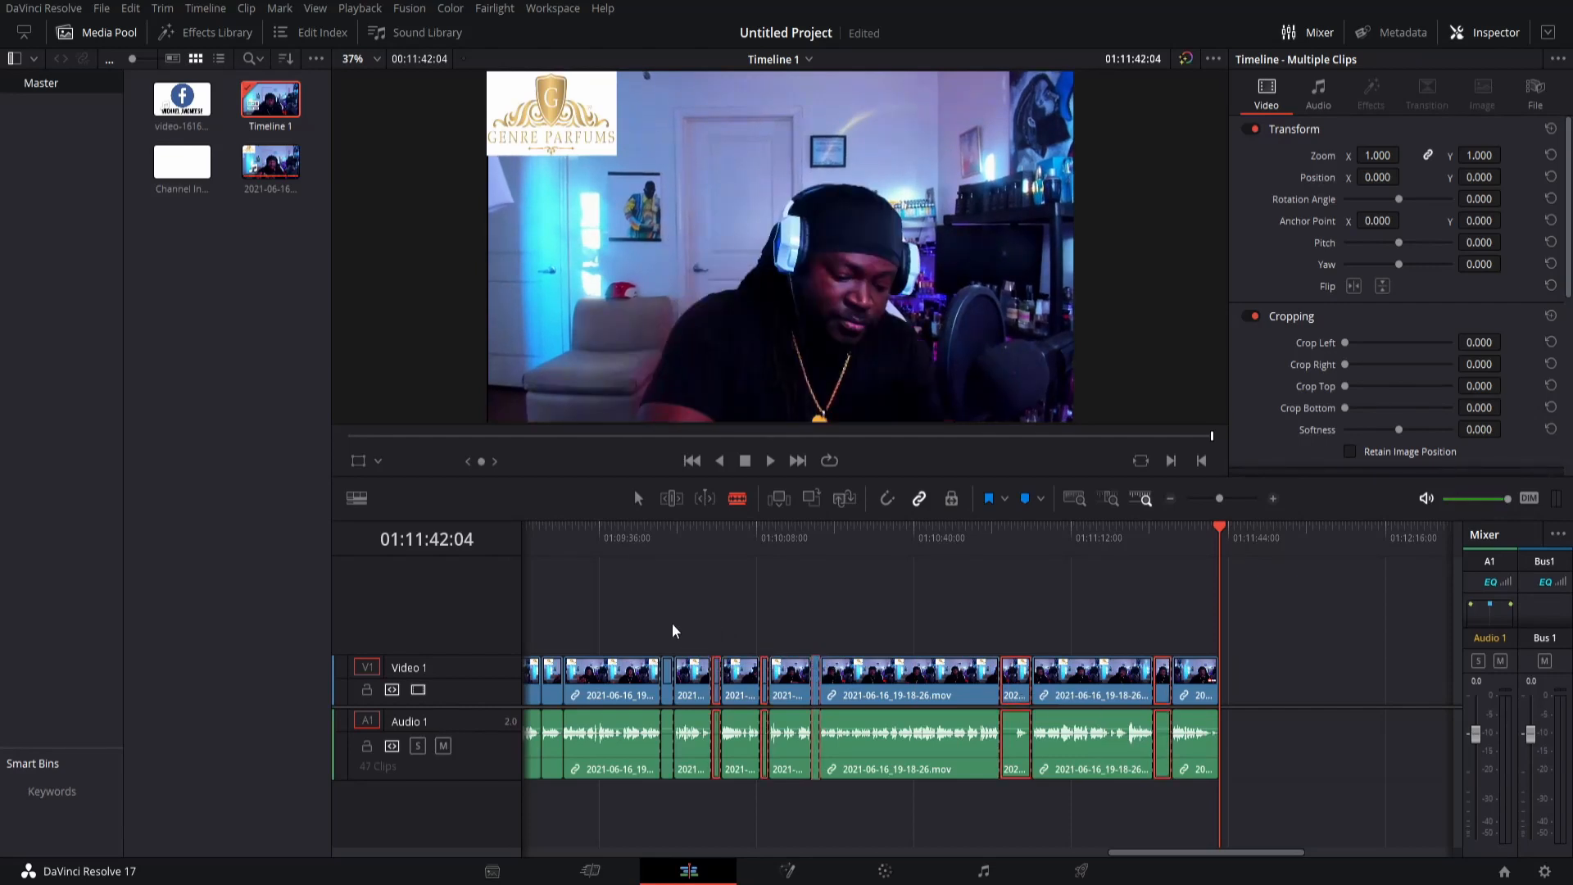
left_click(668, 665, "ctrl")
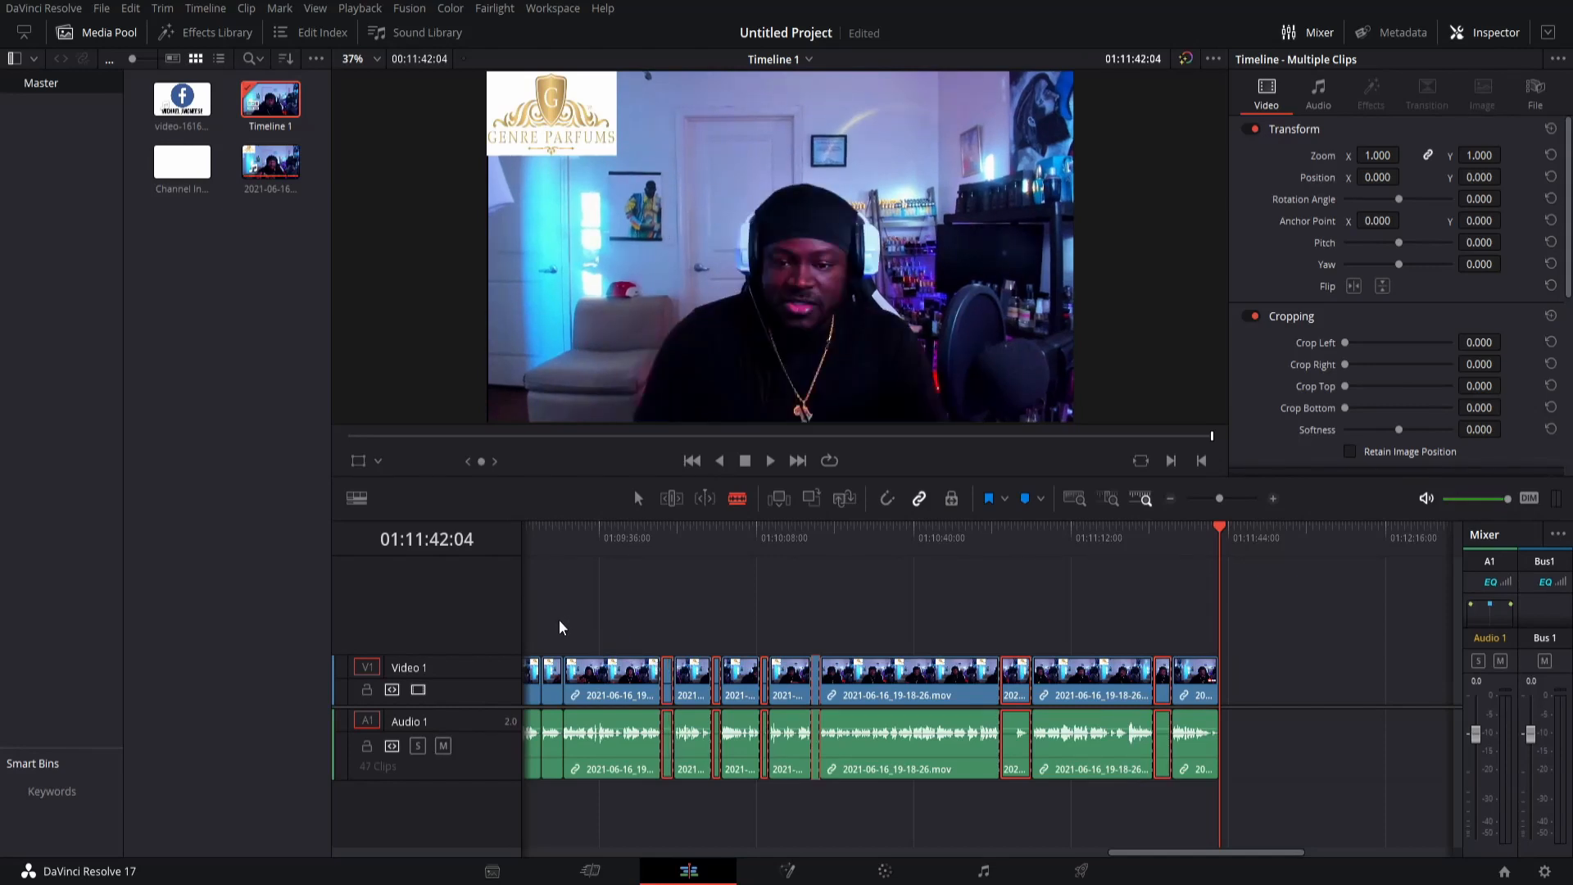
key("Delete")
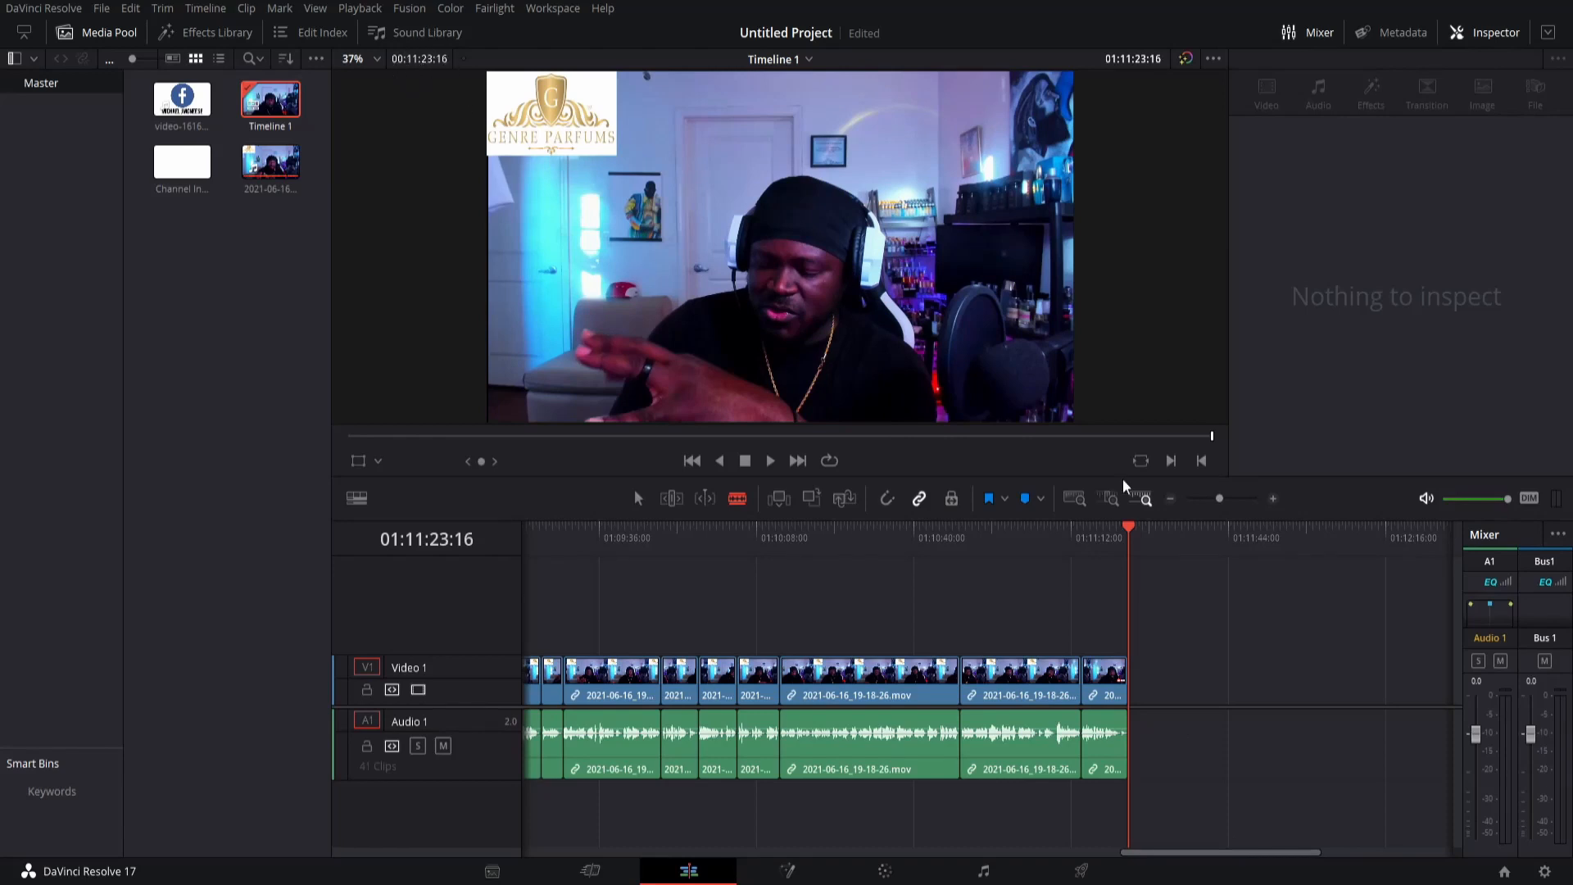
Play the edited timeline from its start and ripple-delete the short leftover segment at about 01:01:43.
left_click_drag(1266, 850, 577, 864)
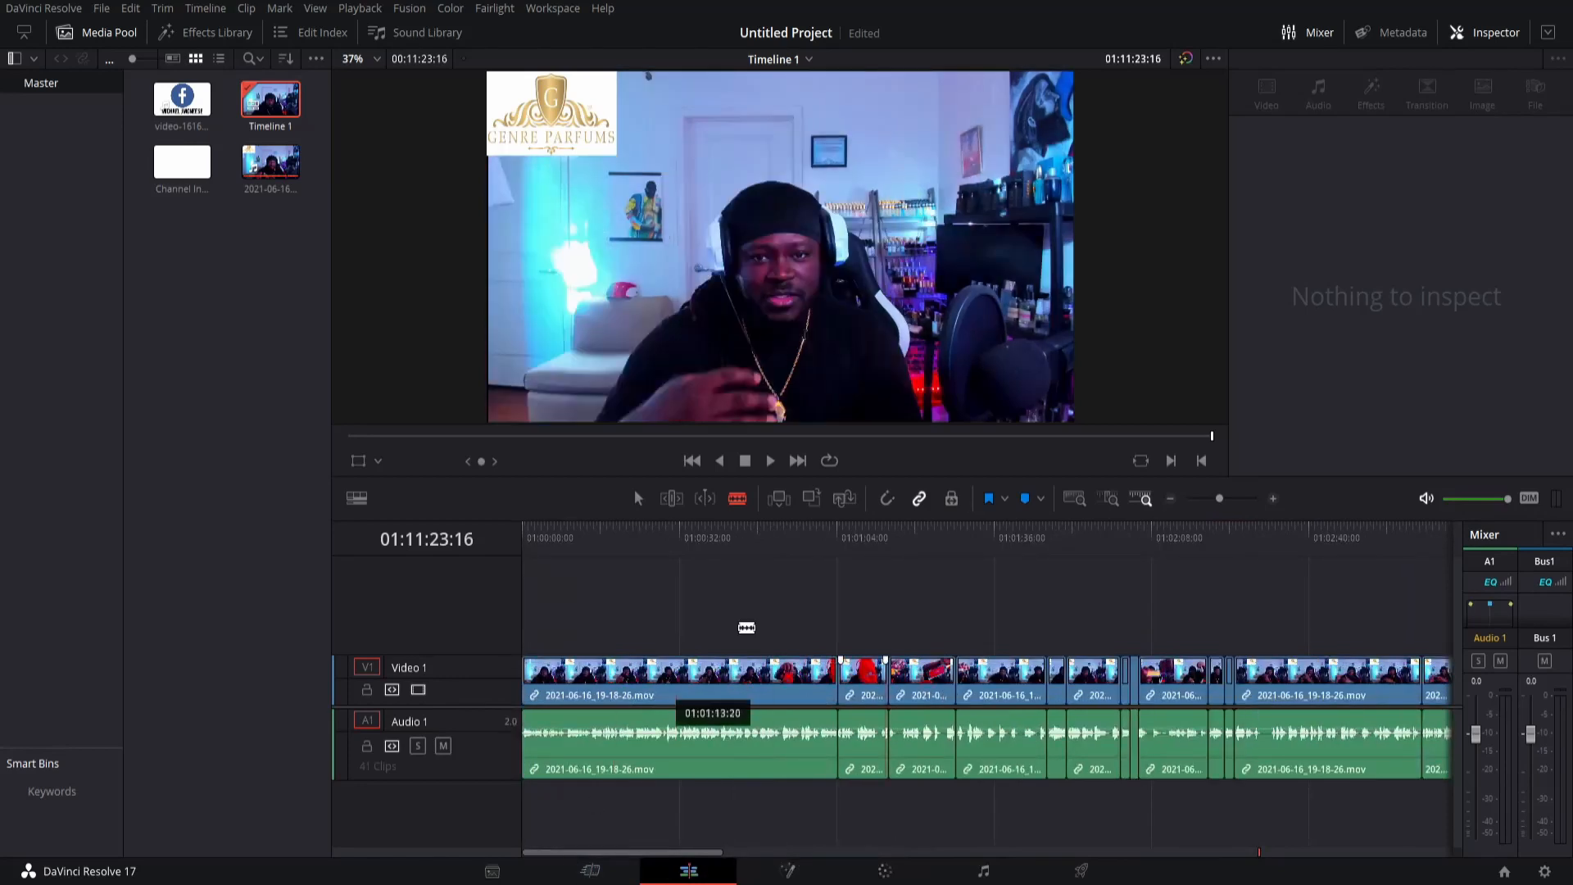
left_click_drag(545, 539, 508, 537)
key("space")
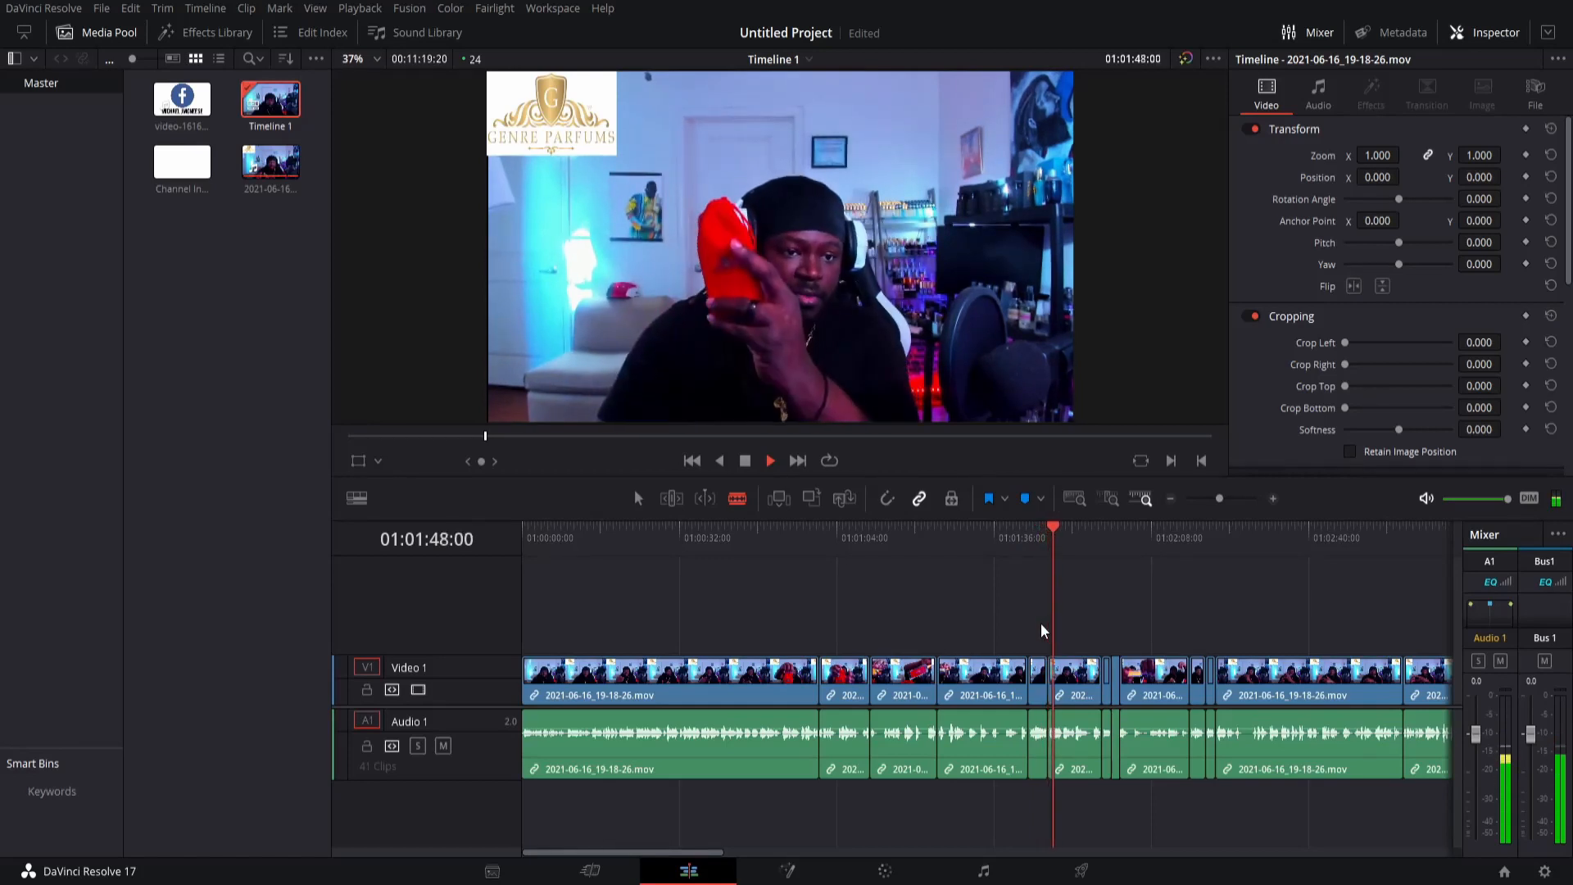
left_click(1039, 672)
key("space")
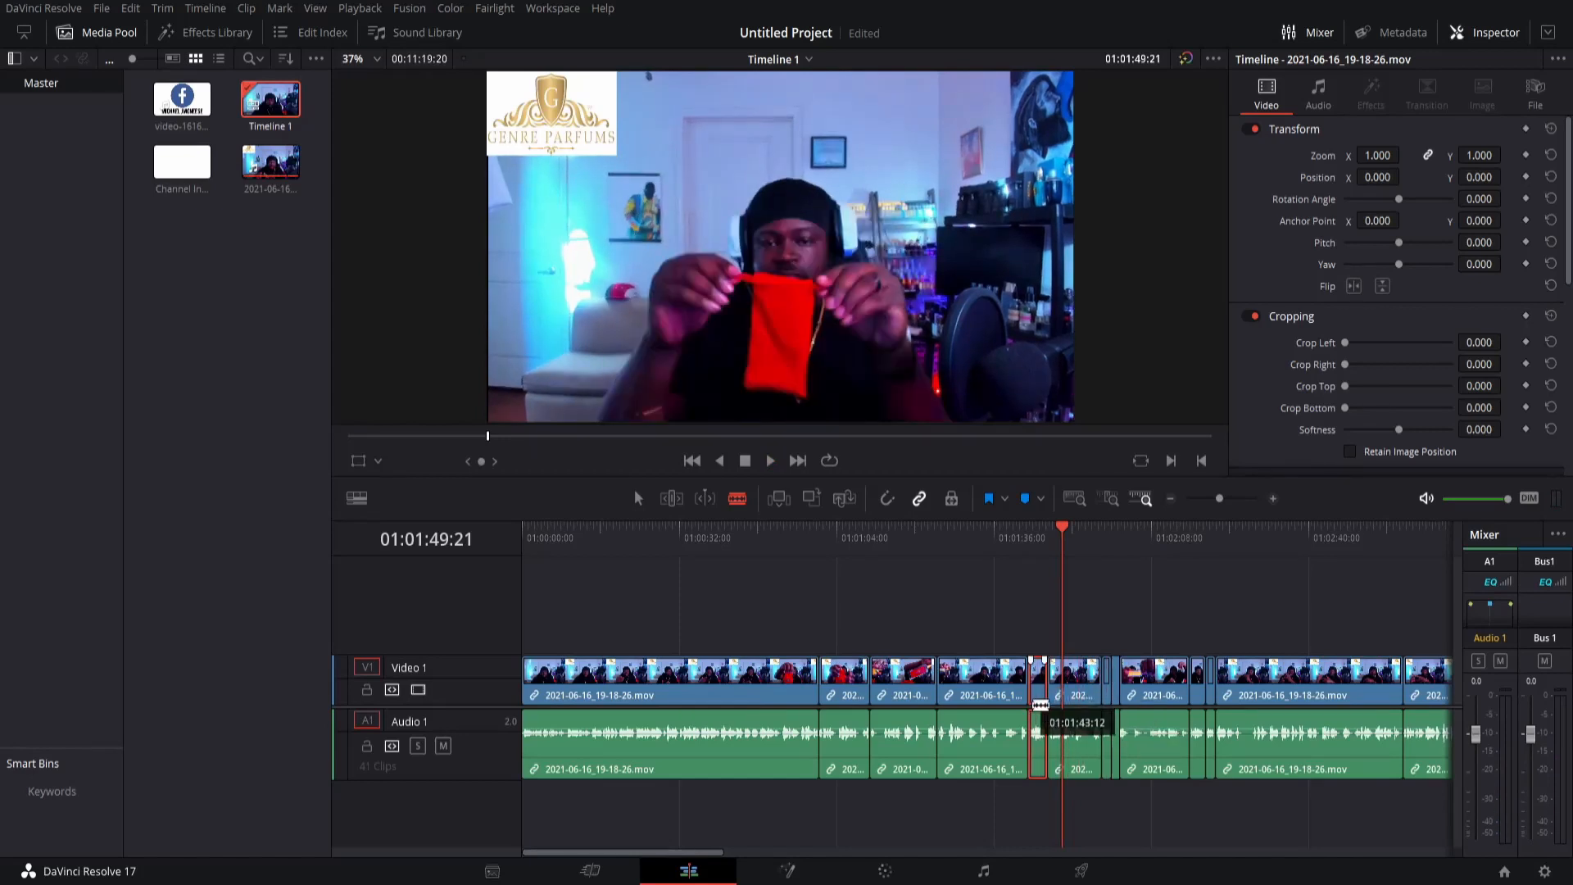
key("Delete")
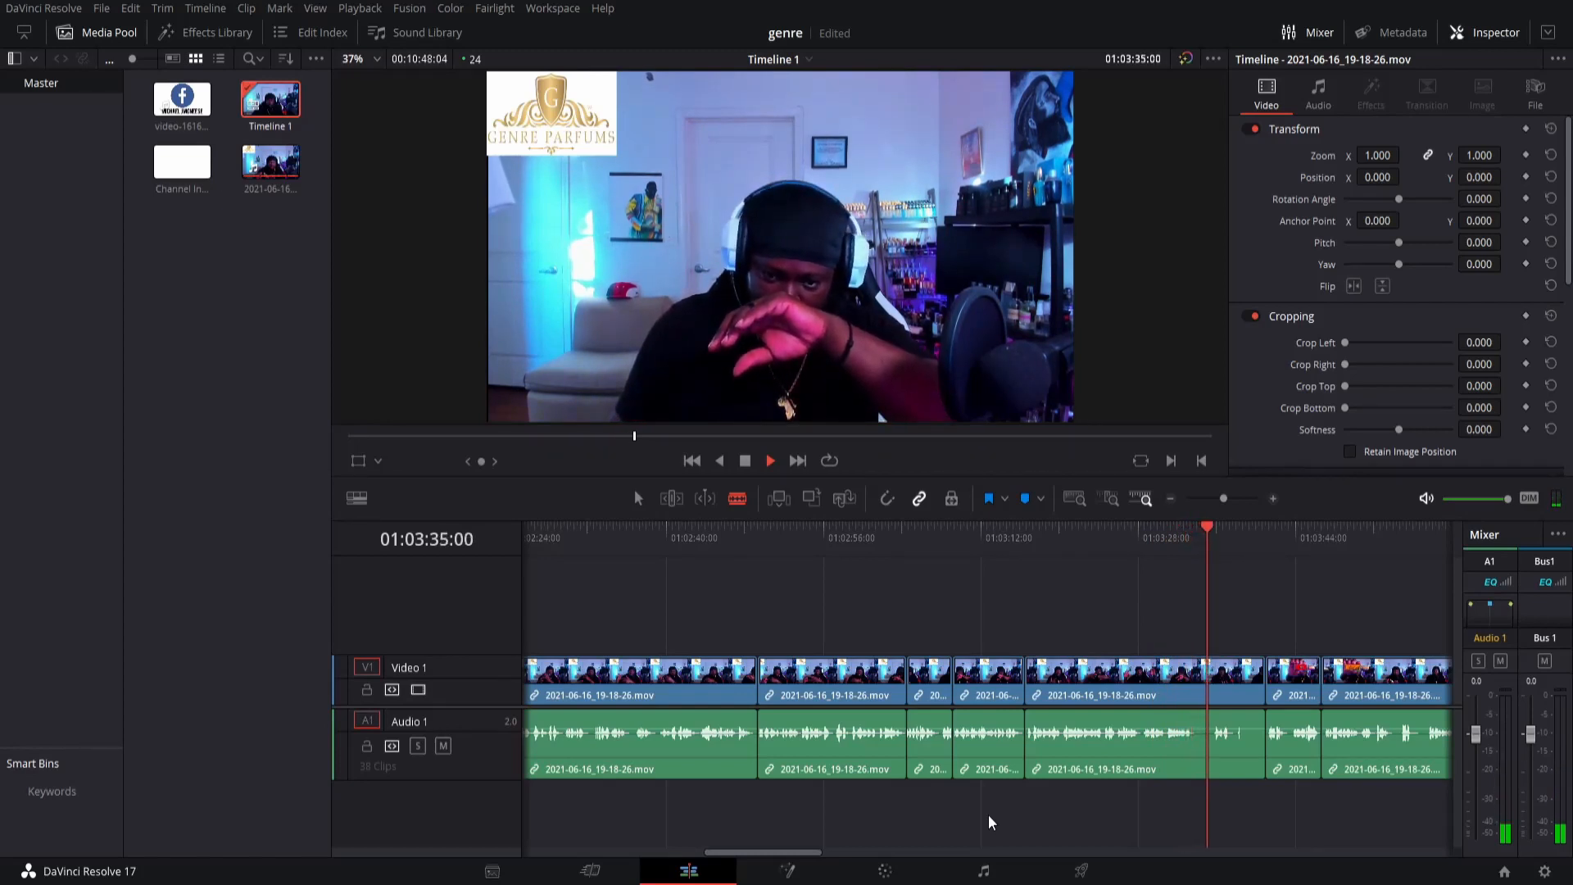
Cut out the silent stretch from about 01:03:34 to 01:03:36 and ripple-delete it.
left_click(1223, 758)
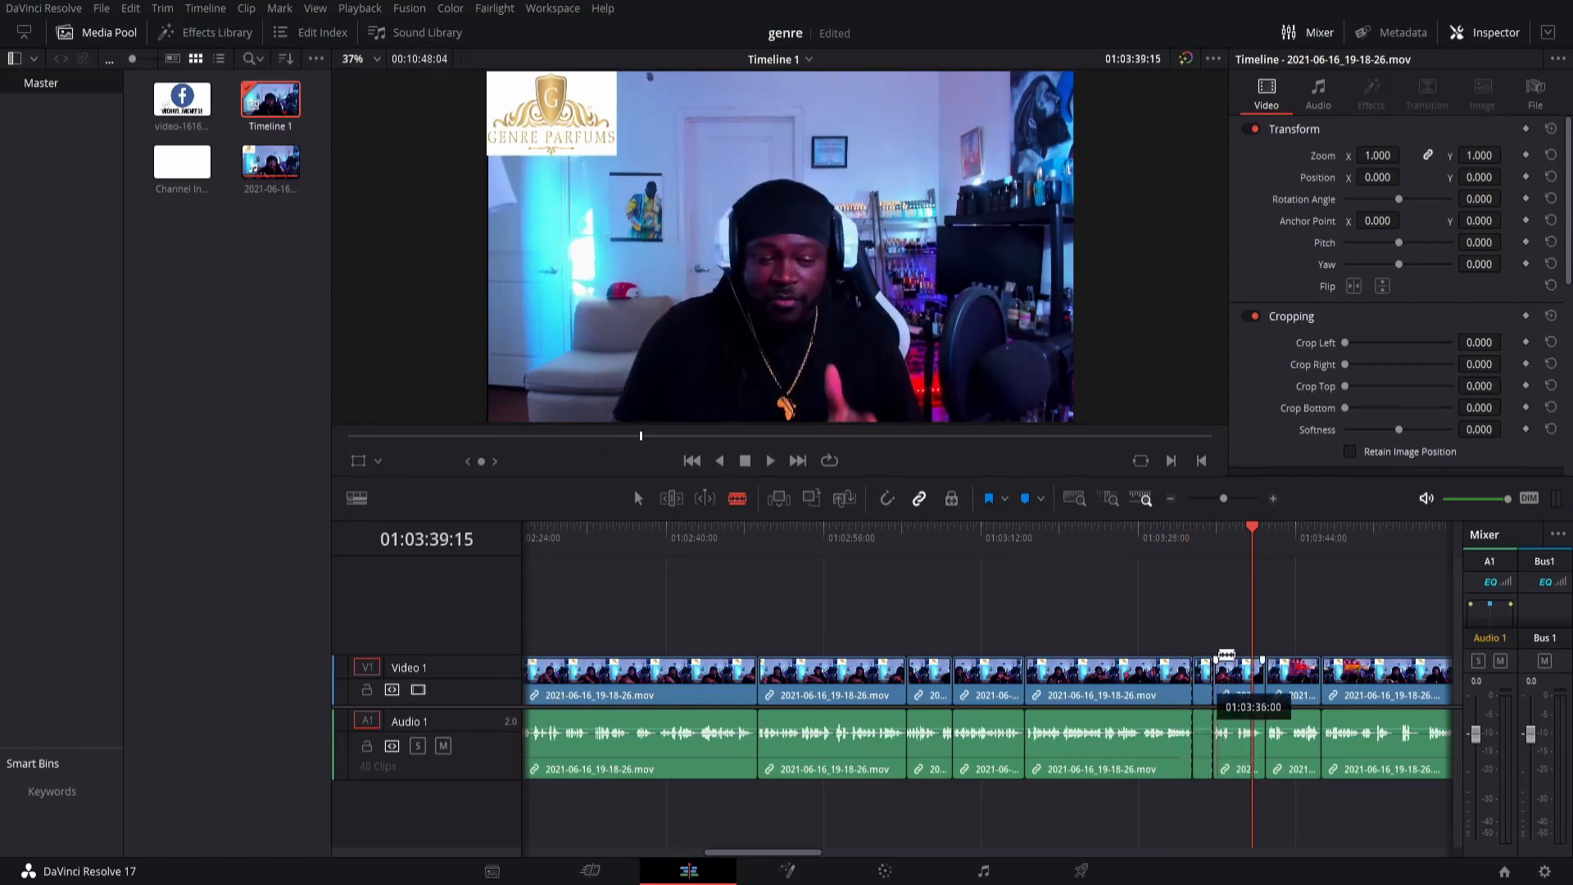
left_click(1204, 667)
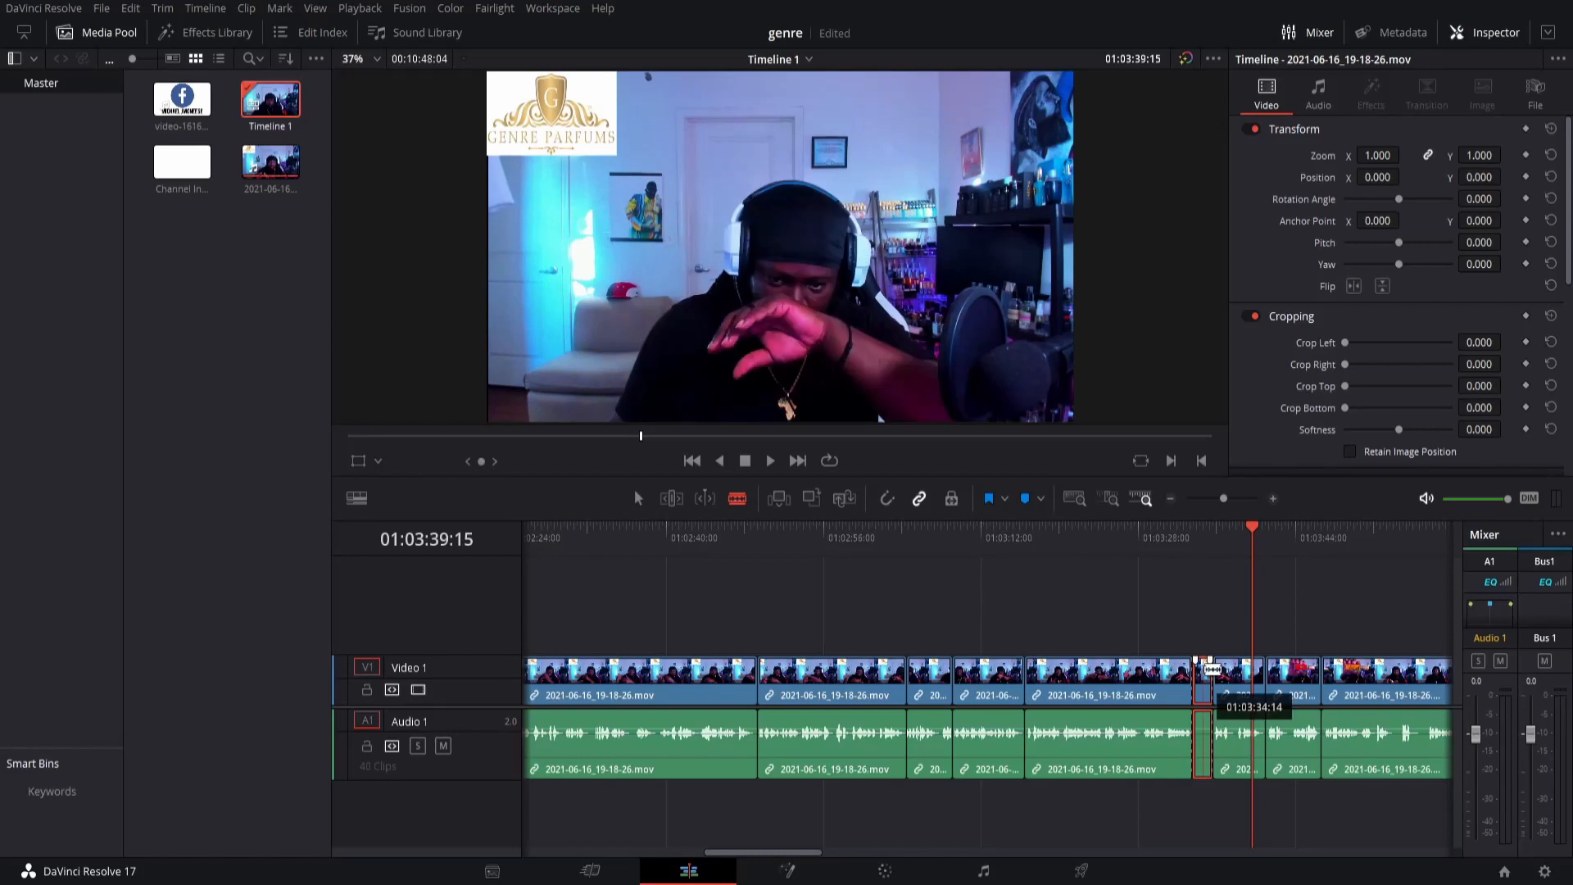
key("Delete")
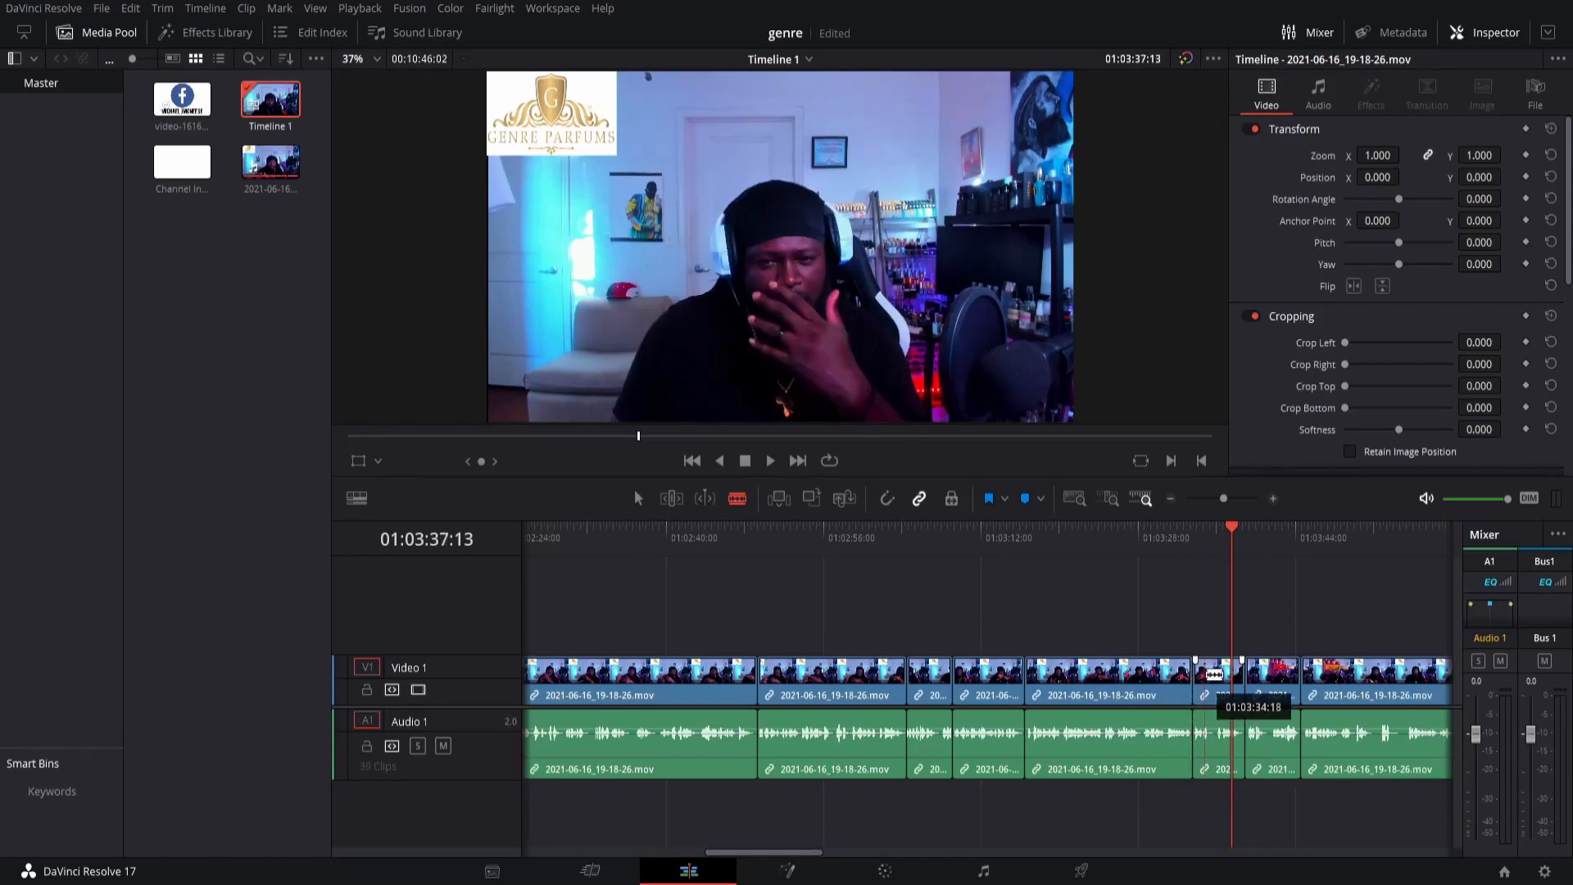
Play back more of the edited timeline, checking the cuts from about 01:06:04 and from about 01:06:26.
key("space")
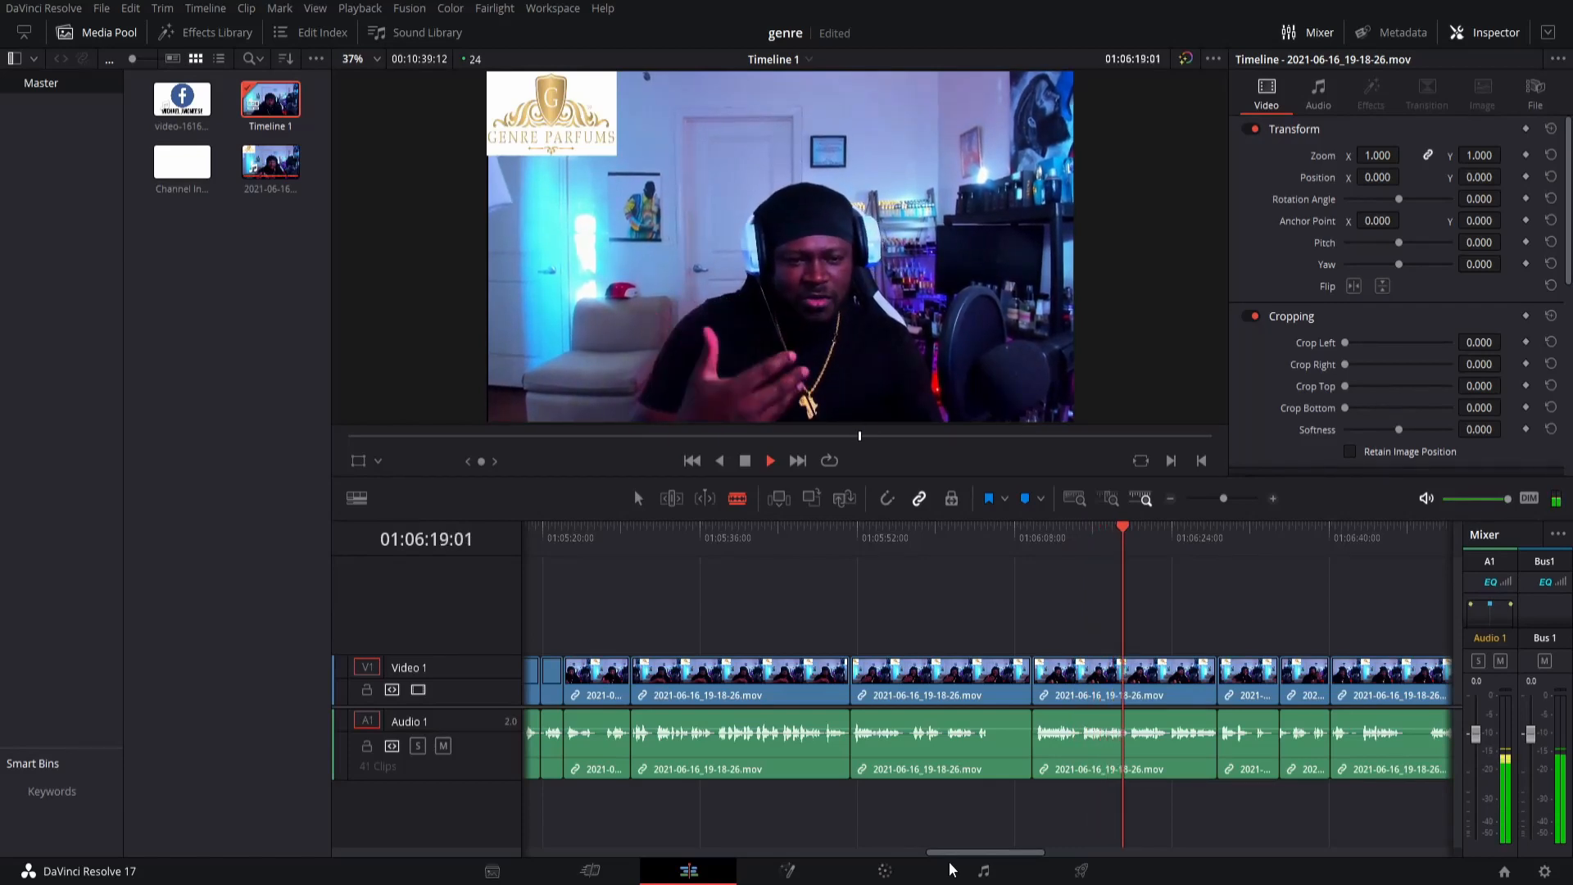
left_click(979, 534)
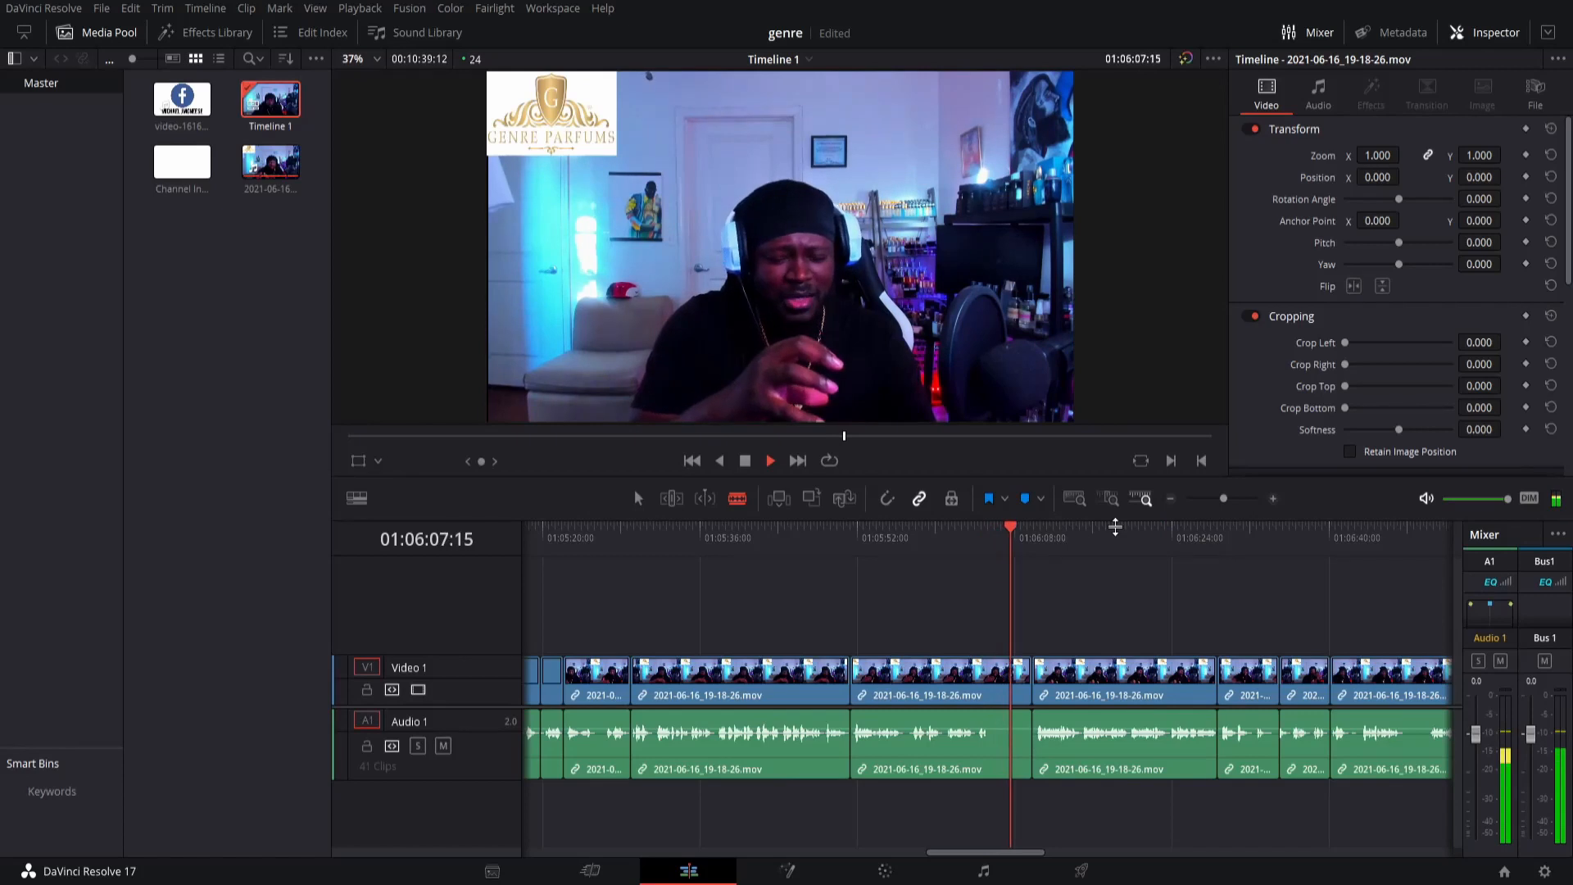
left_click(1188, 537)
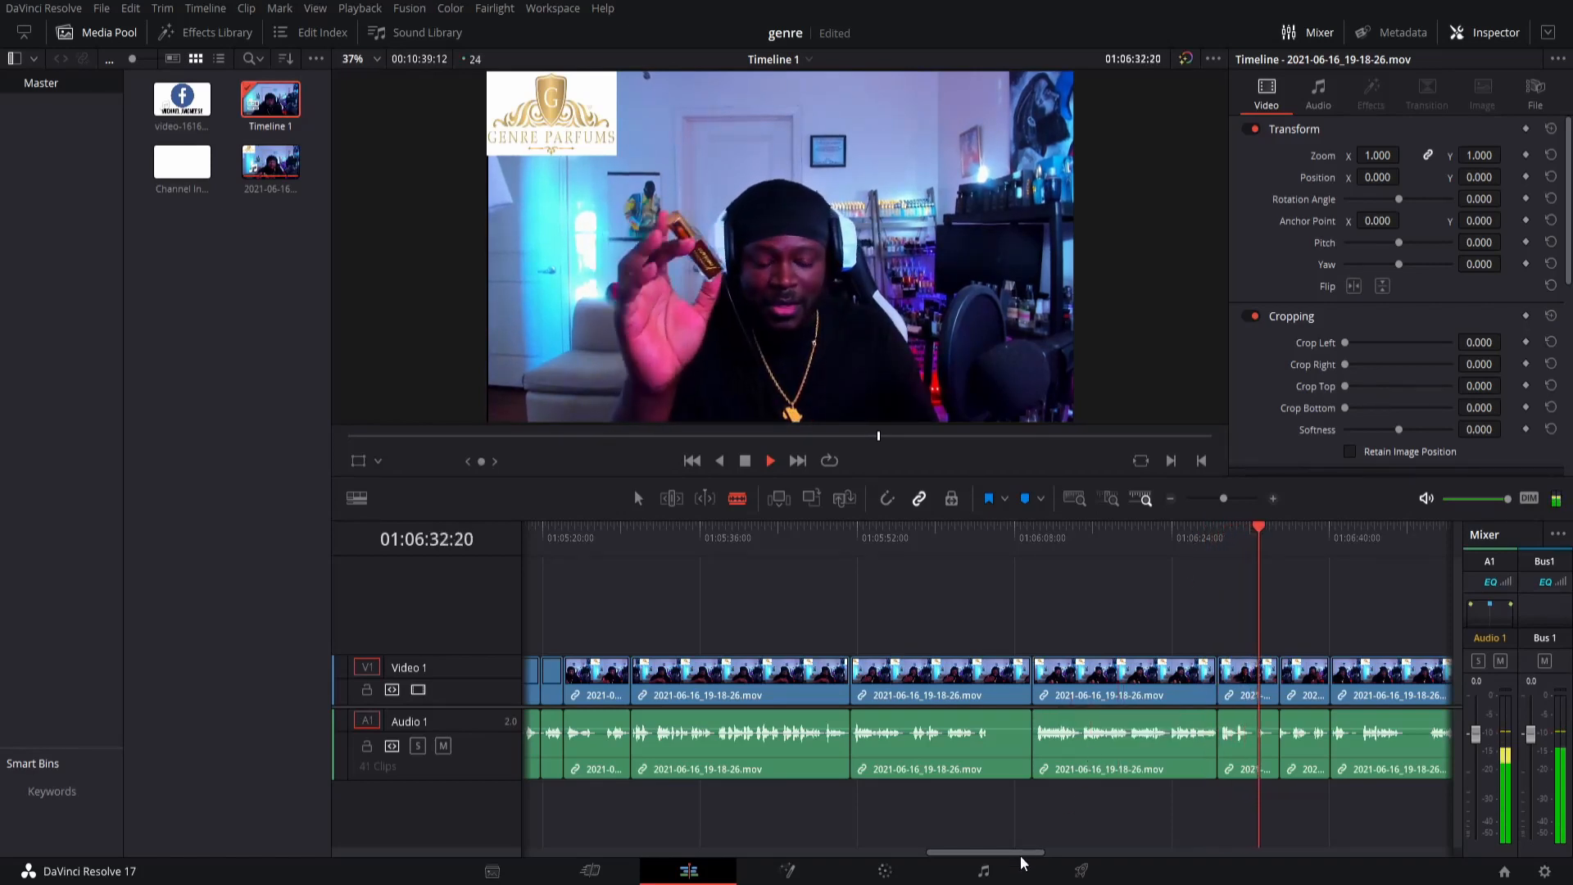
left_click_drag(1024, 852, 1034, 852)
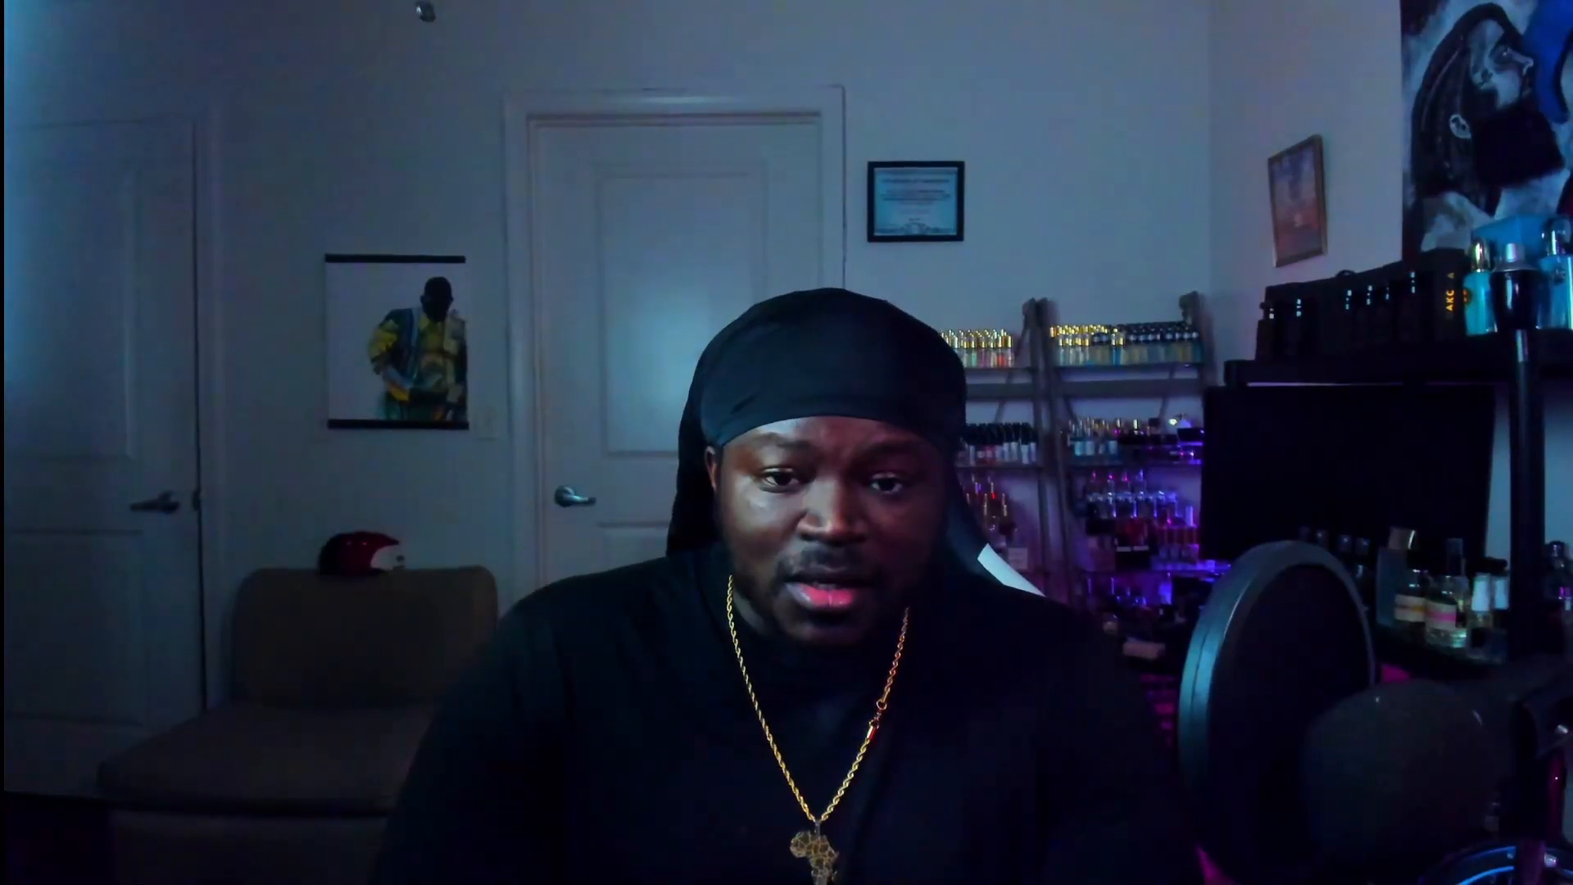